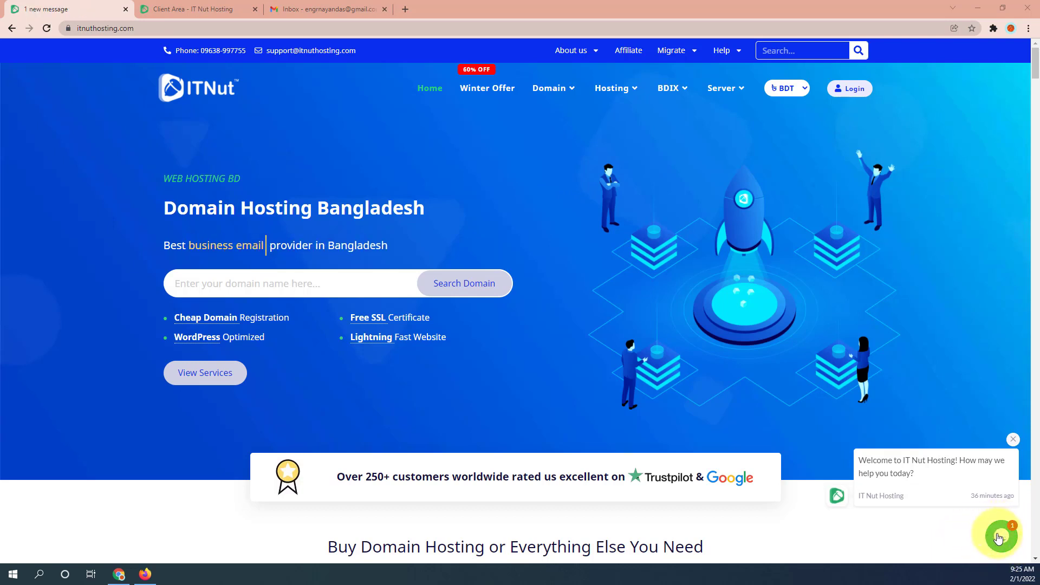
Open Email History from the account menu in the IT Nut Hosting client area.
{"action": "left_click", "coordinate": [186, 10]}
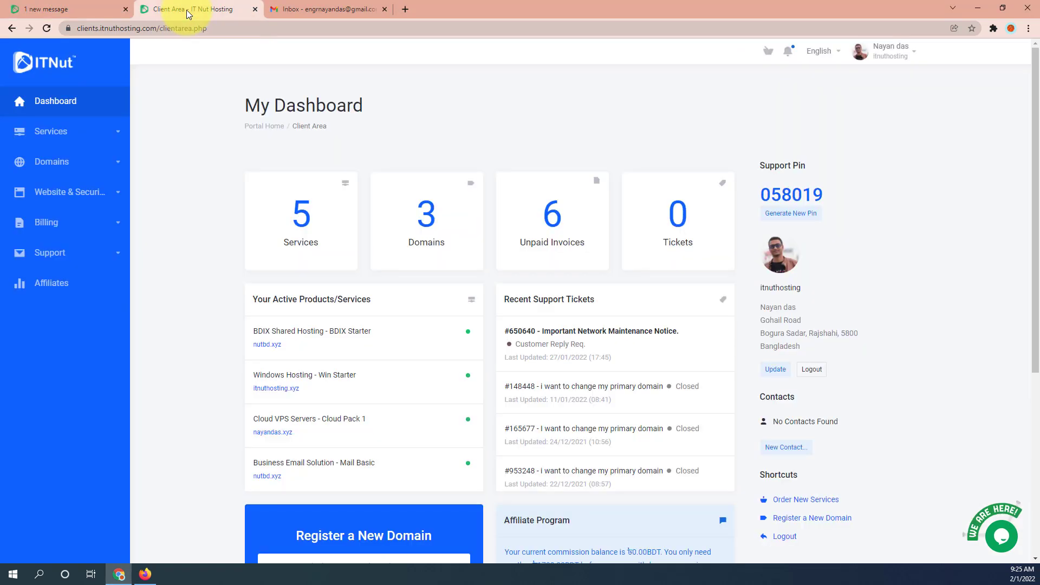
{"action": "left_click", "coordinate": [891, 59]}
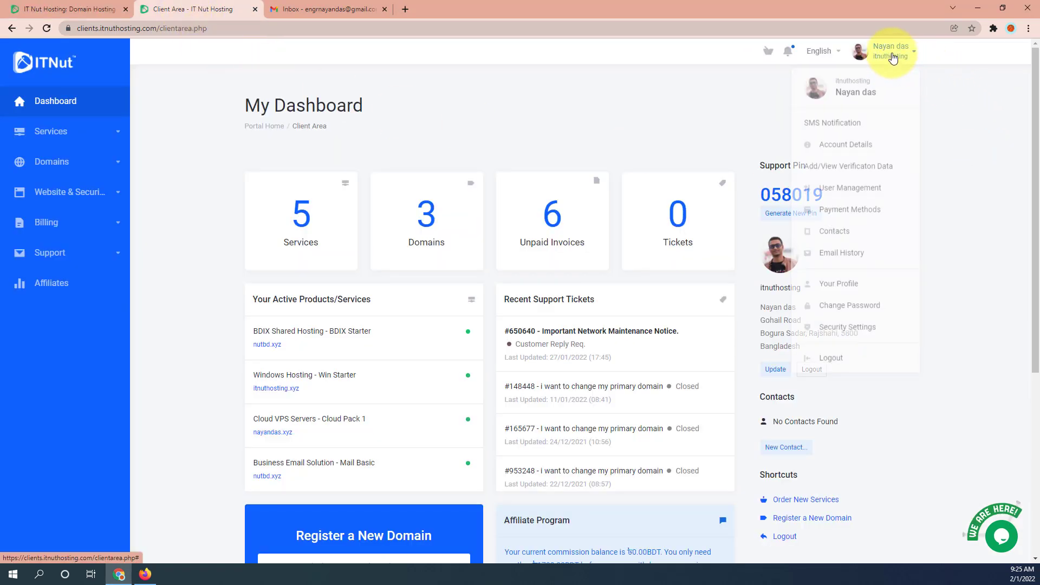
{"action": "left_click", "coordinate": [838, 261]}
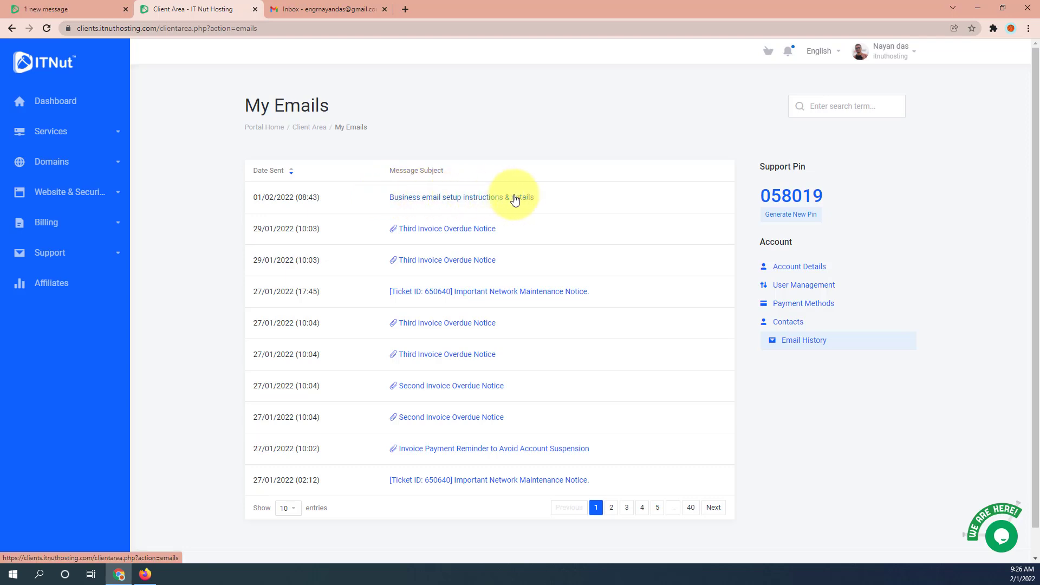
Read the business email setup instructions message, then return to the Gmail inbox.
{"action": "left_click", "coordinate": [437, 201]}
{"action": "left_click_drag", "start_coordinate": [867, 178], "coordinate": [978, 13]}
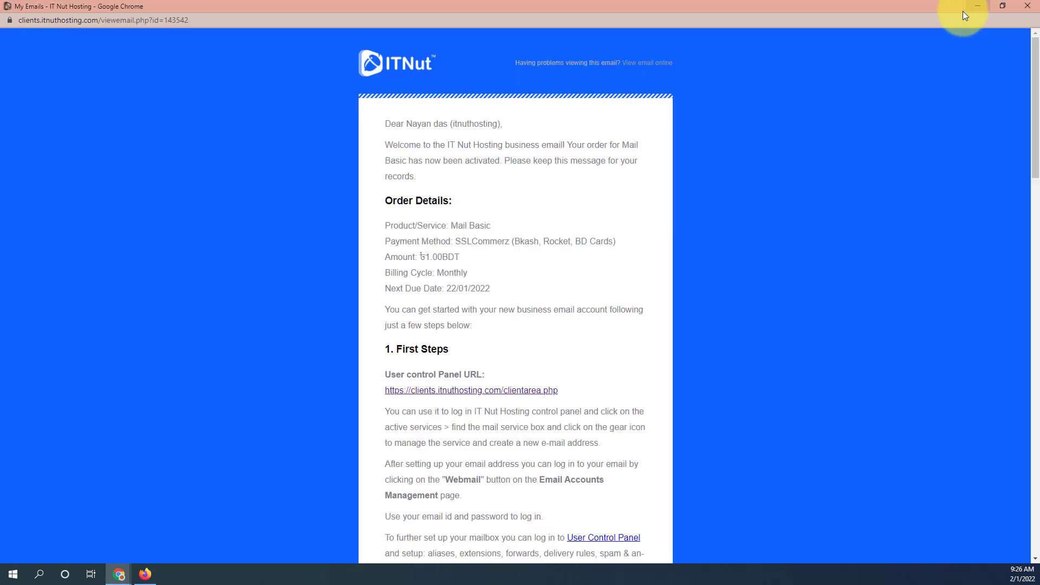
{"action": "left_click", "coordinate": [977, 7]}
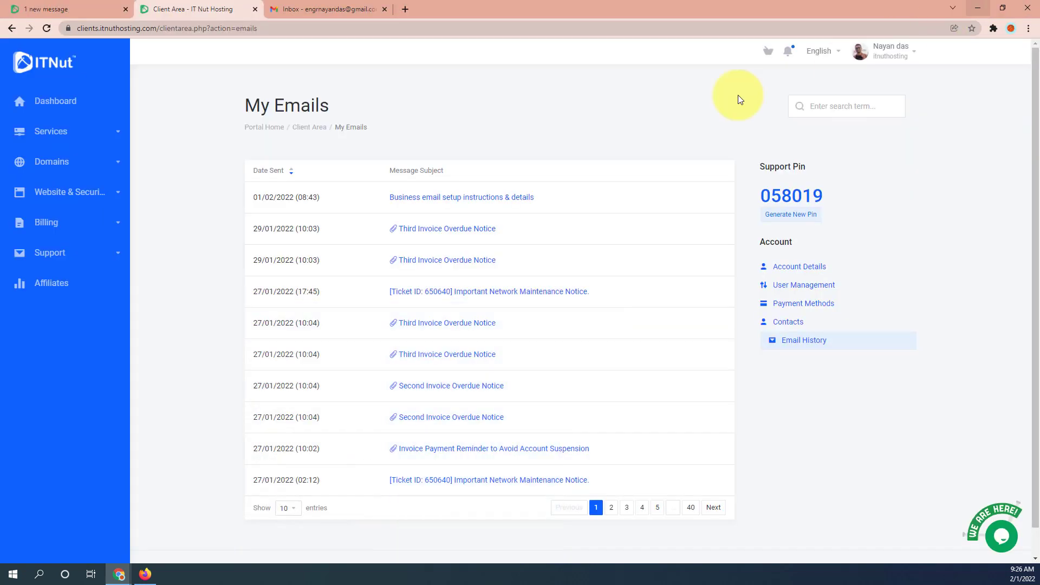
{"action": "left_click", "coordinate": [303, 9]}
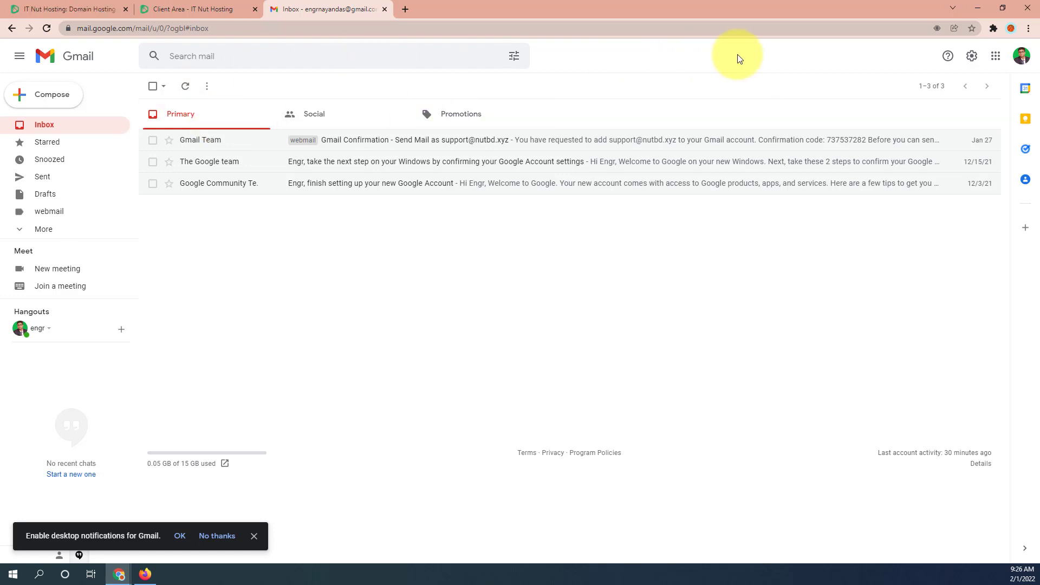
Open Gmail's Accounts and Import settings and choose 'Add a mail account' under Check mail from other accounts.
{"action": "left_click", "coordinate": [975, 60]}
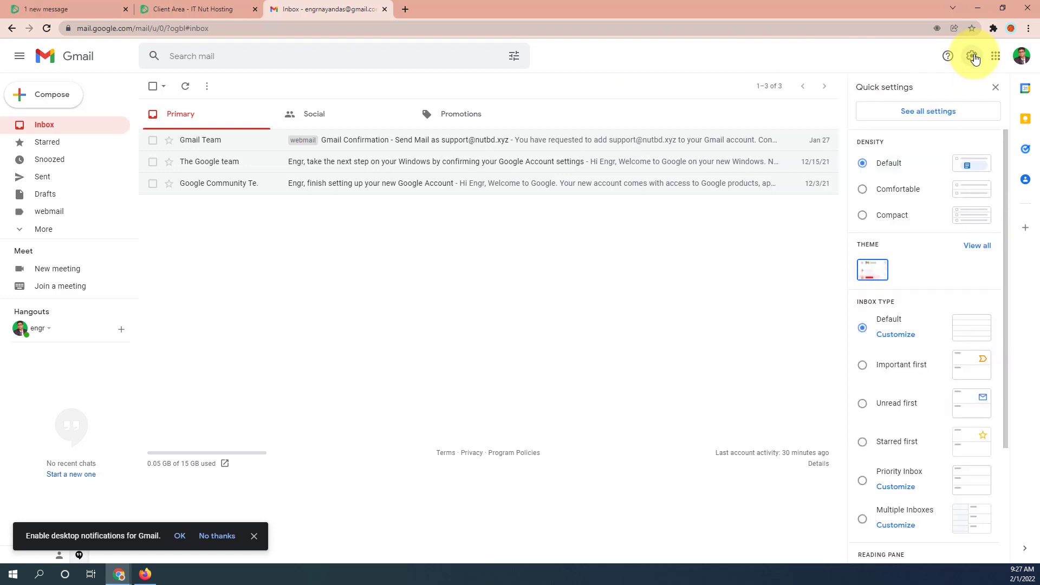
{"action": "left_click", "coordinate": [929, 114]}
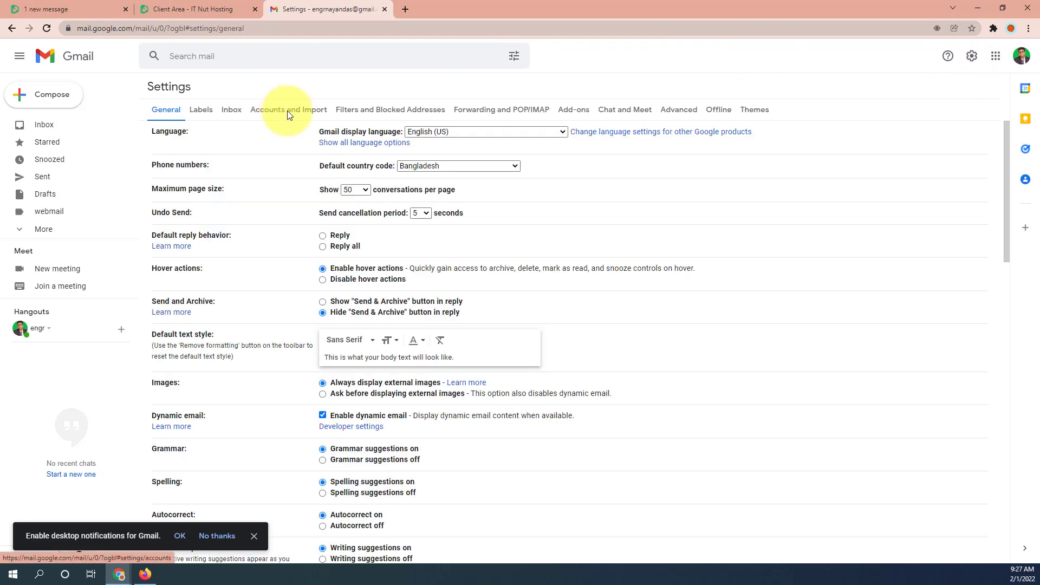
{"action": "left_click", "coordinate": [288, 110]}
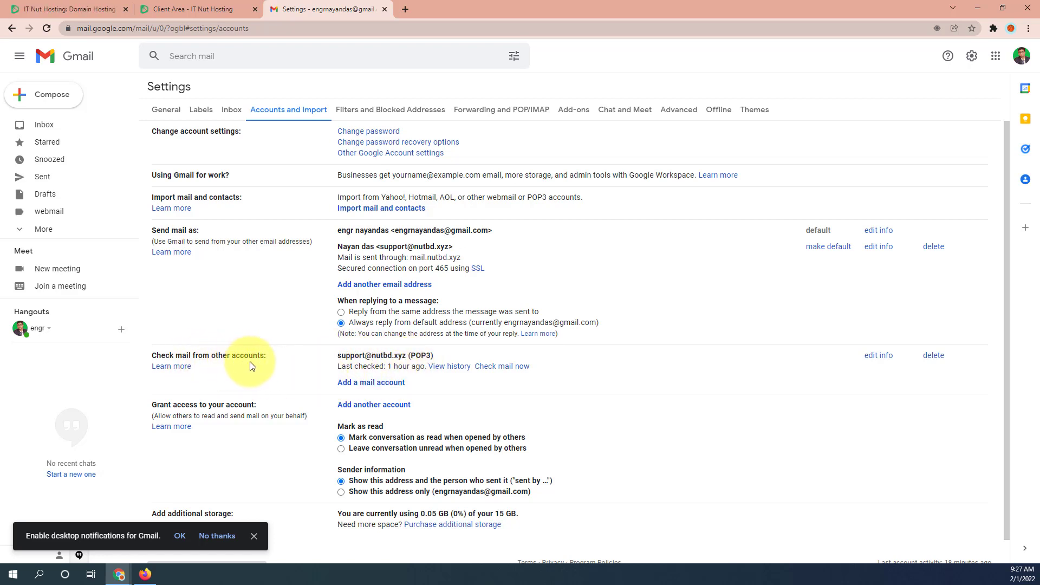
{"action": "left_click", "coordinate": [378, 384]}
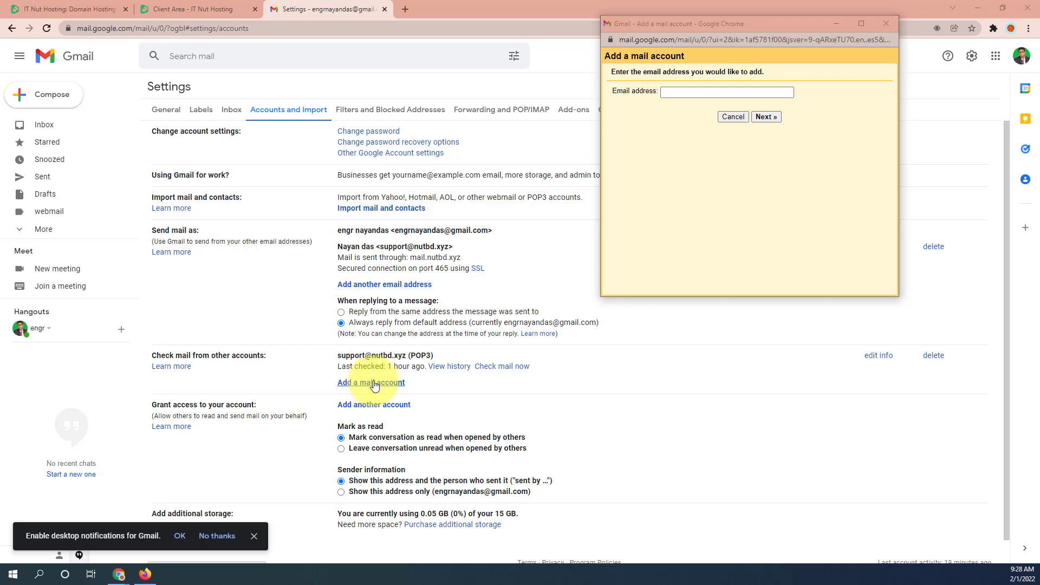
Leave the empty Add a mail account form open and return to the hosting client area's My Emails page.
{"action": "left_click", "coordinate": [861, 24]}
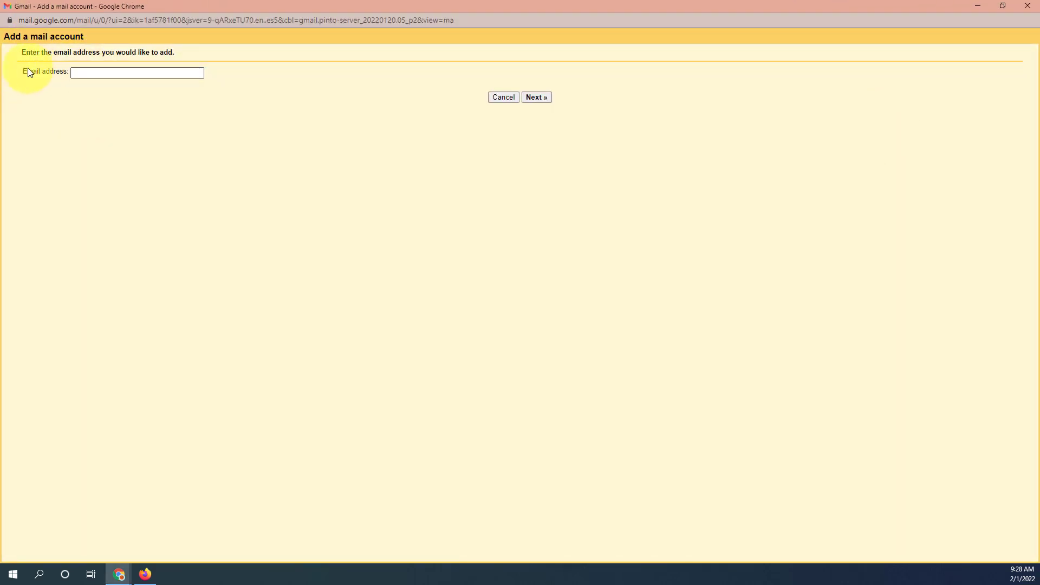
{"action": "left_click", "coordinate": [95, 73]}
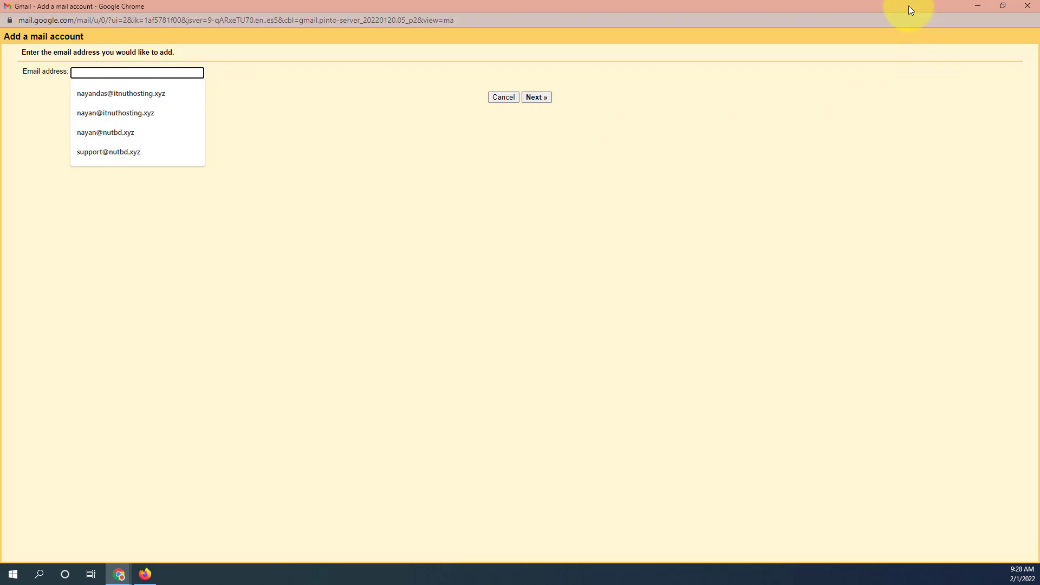
{"action": "left_click", "coordinate": [1000, 6]}
{"action": "left_click", "coordinate": [181, 9]}
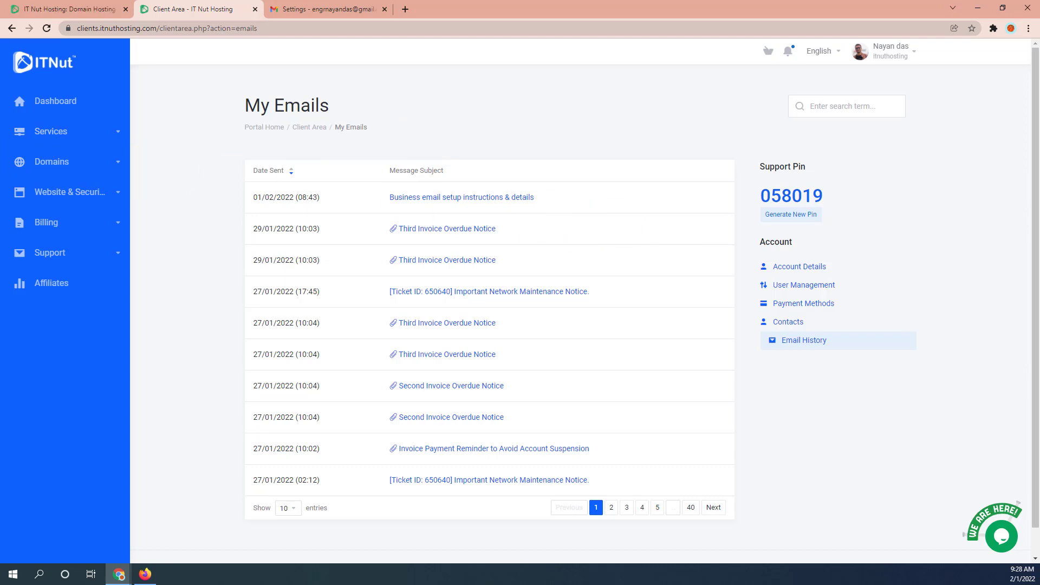
{"action": "left_click", "coordinate": [111, 131]}
{"action": "left_click", "coordinate": [53, 157]}
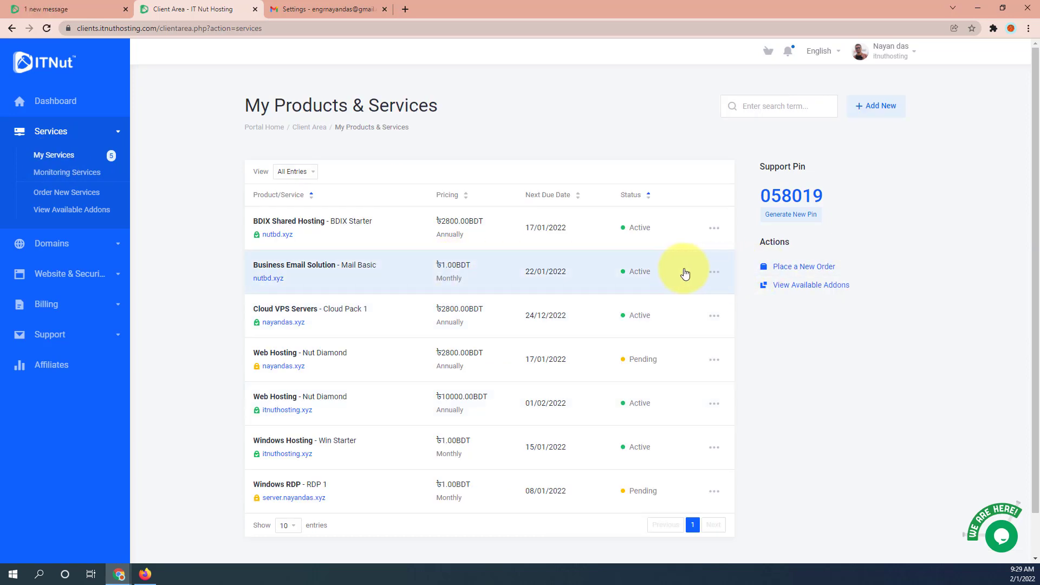
{"action": "left_click", "coordinate": [712, 273]}
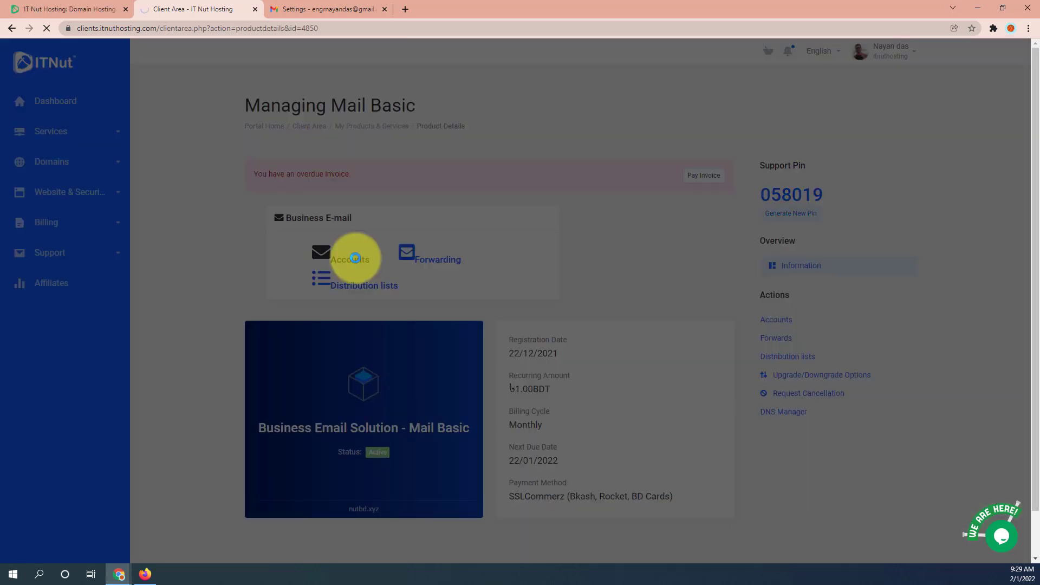
{"action": "left_click", "coordinate": [355, 257]}
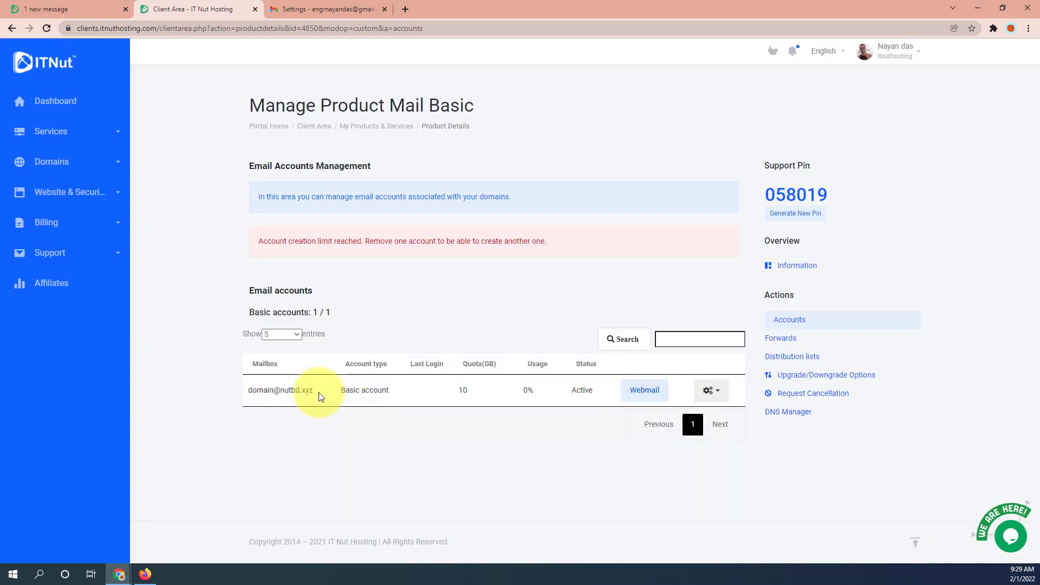
{"action": "left_click_drag", "start_coordinate": [319, 394], "coordinate": [259, 398]}
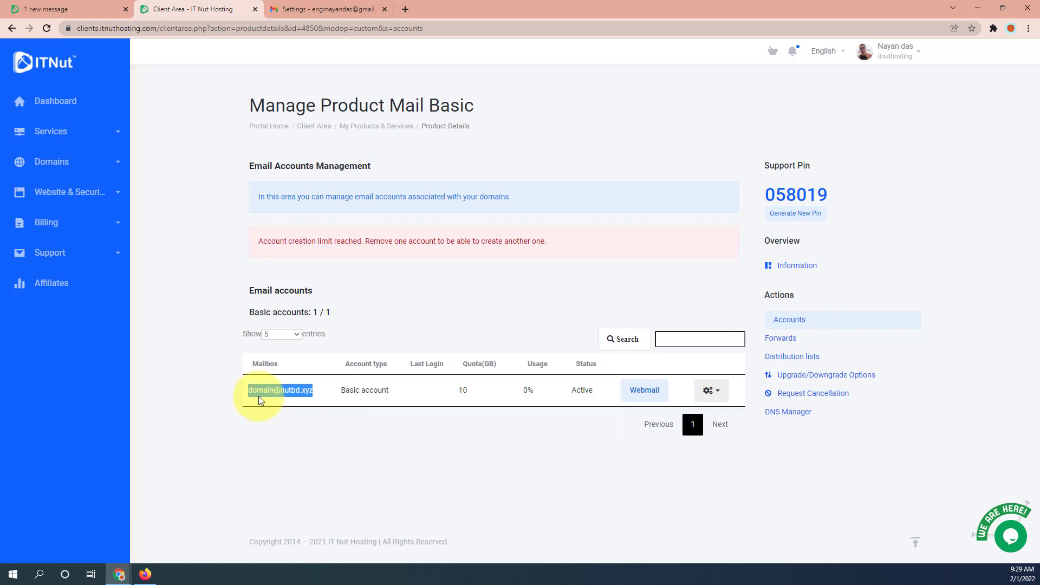
{"action": "key", "text": "alt+Tab"}
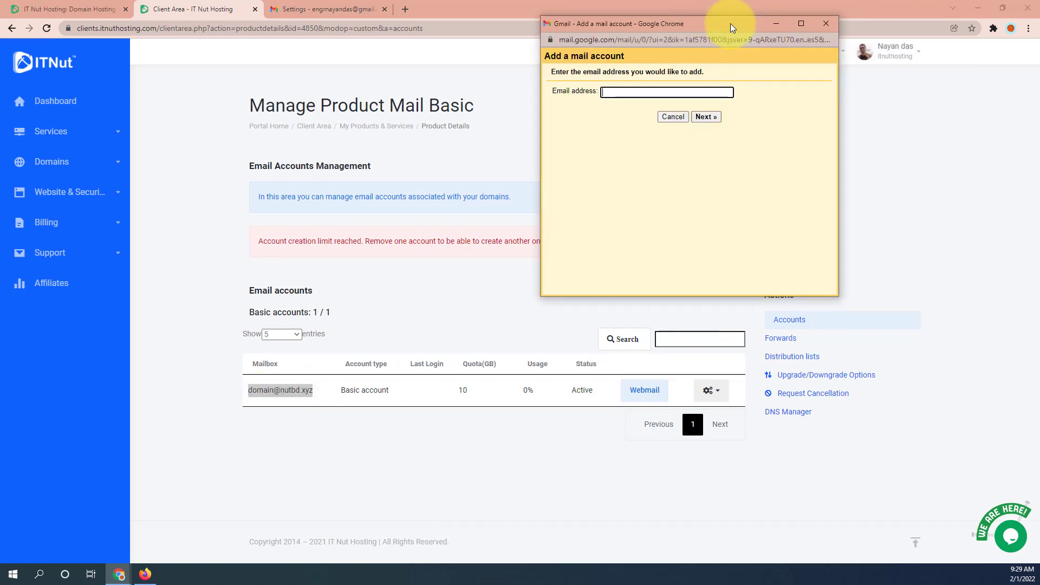
{"action": "double_click", "coordinate": [730, 24]}
{"action": "left_click", "coordinate": [94, 73]}
{"action": "key", "text": "ctrl+v"}
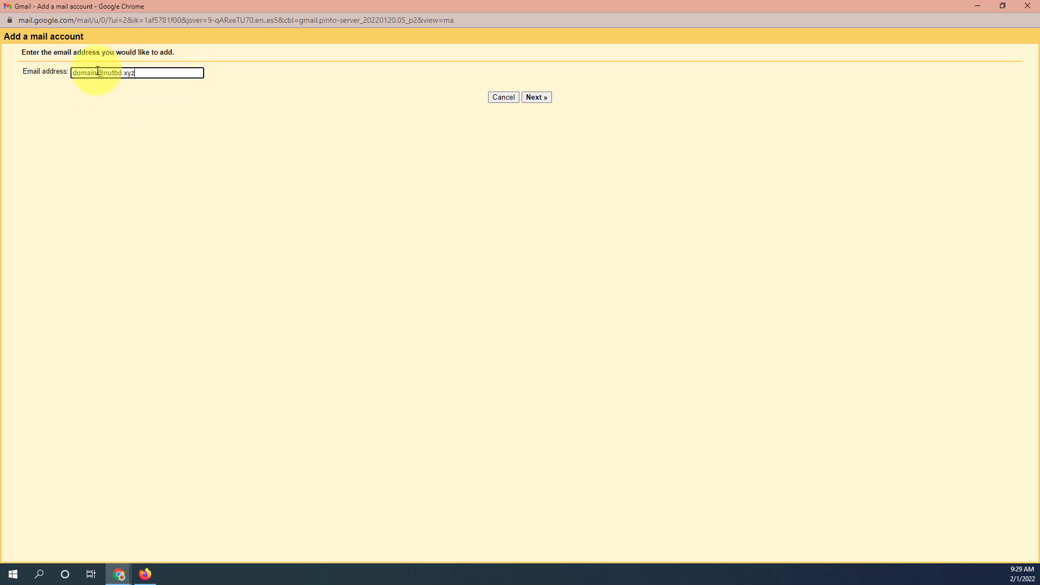
{"action": "left_click_drag", "start_coordinate": [147, 77], "coordinate": [69, 76]}
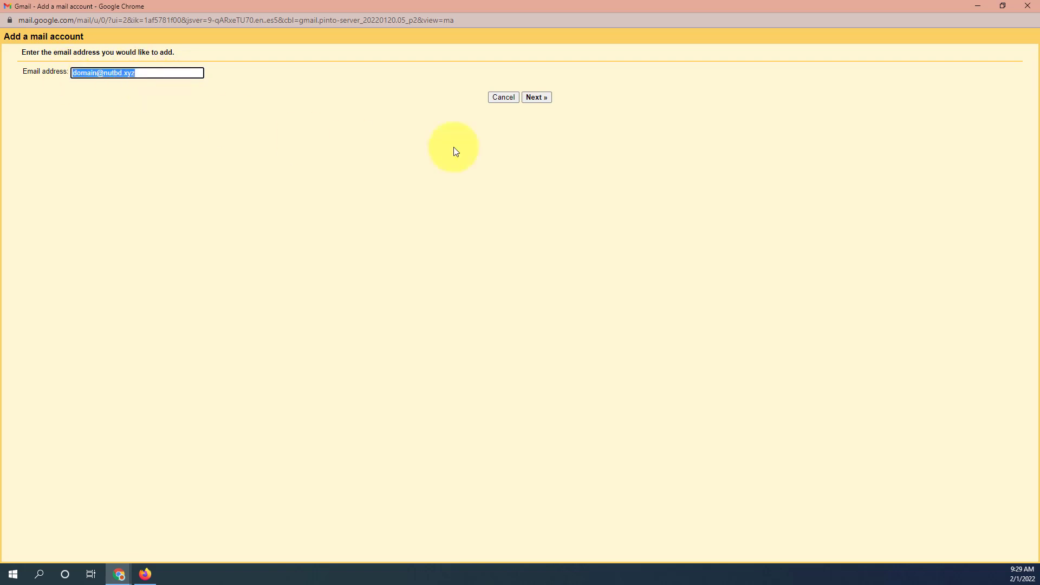
{"action": "left_click", "coordinate": [540, 98]}
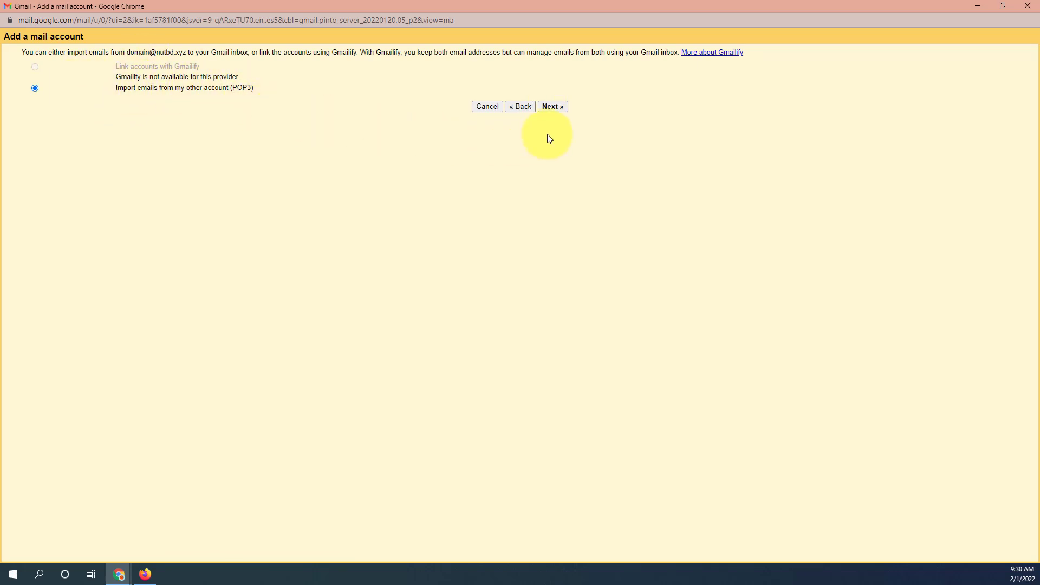
{"action": "left_click", "coordinate": [558, 108]}
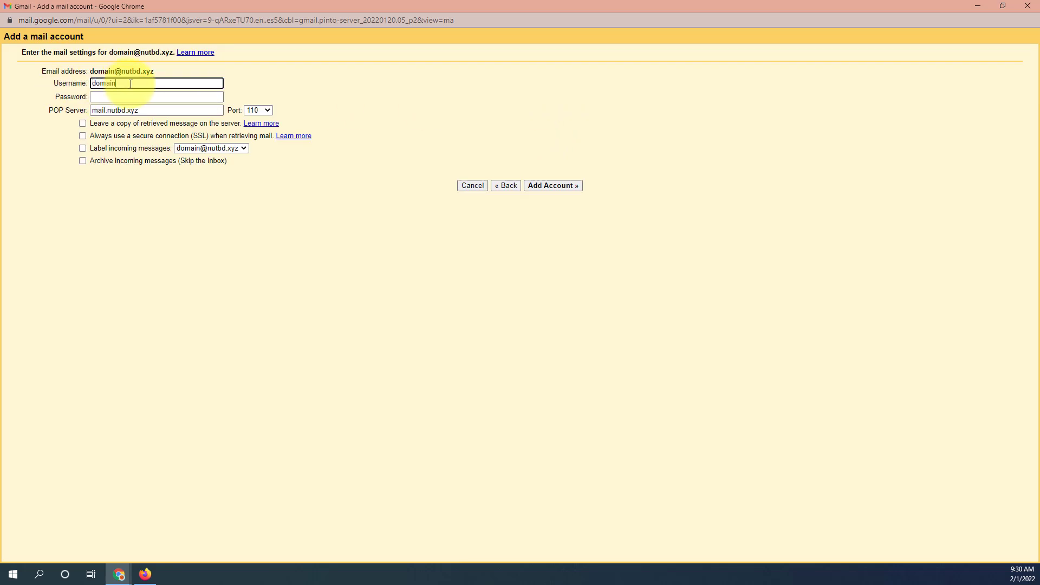
{"action": "type", "text": "@"}
{"action": "type", "text": "nutbd.xyz"}
{"action": "left_click_drag", "start_coordinate": [157, 83], "coordinate": [69, 88]}
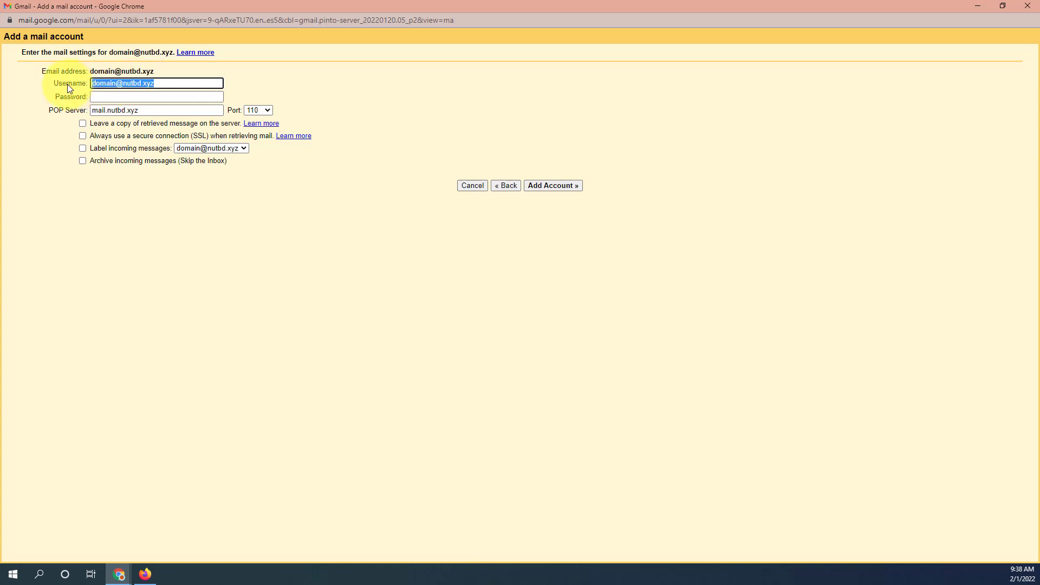
{"action": "left_click", "coordinate": [106, 97]}
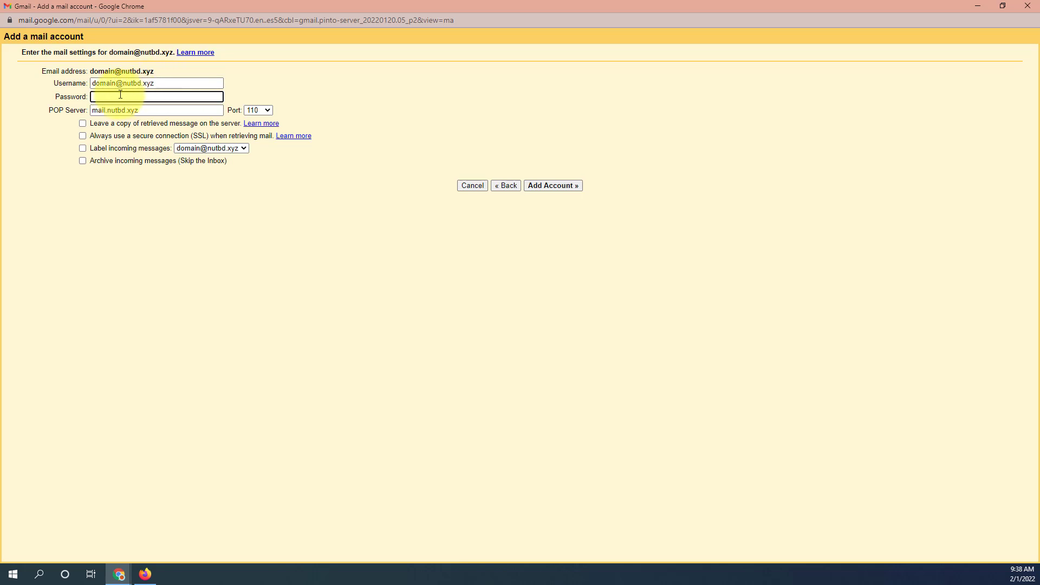
{"action": "type", "text": "••••••••"}
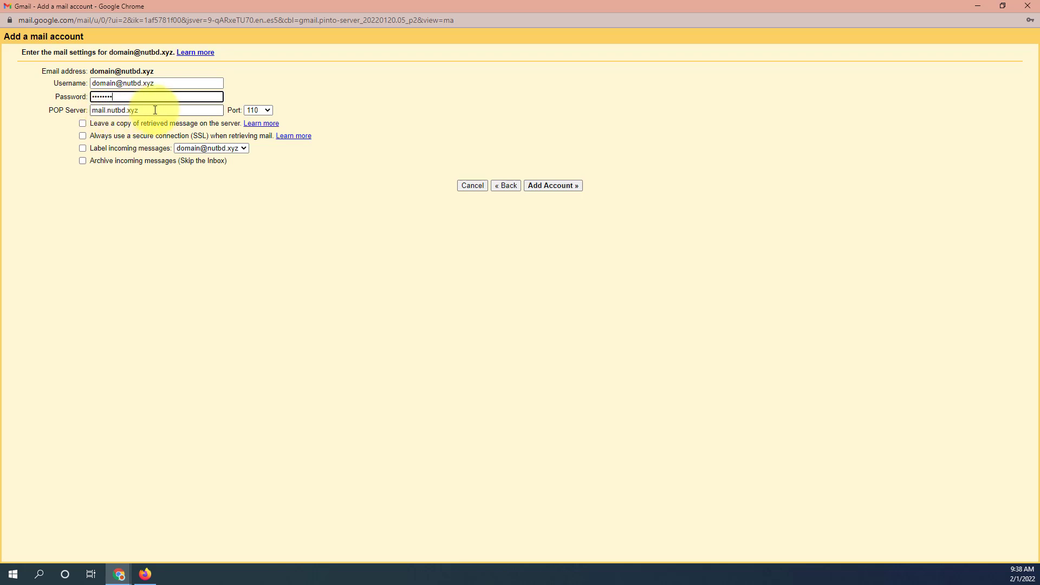
Check the POP server mail.nutbd.xyz and snap the form to the left half of the screen.
{"action": "left_click_drag", "start_coordinate": [155, 110], "coordinate": [92, 109]}
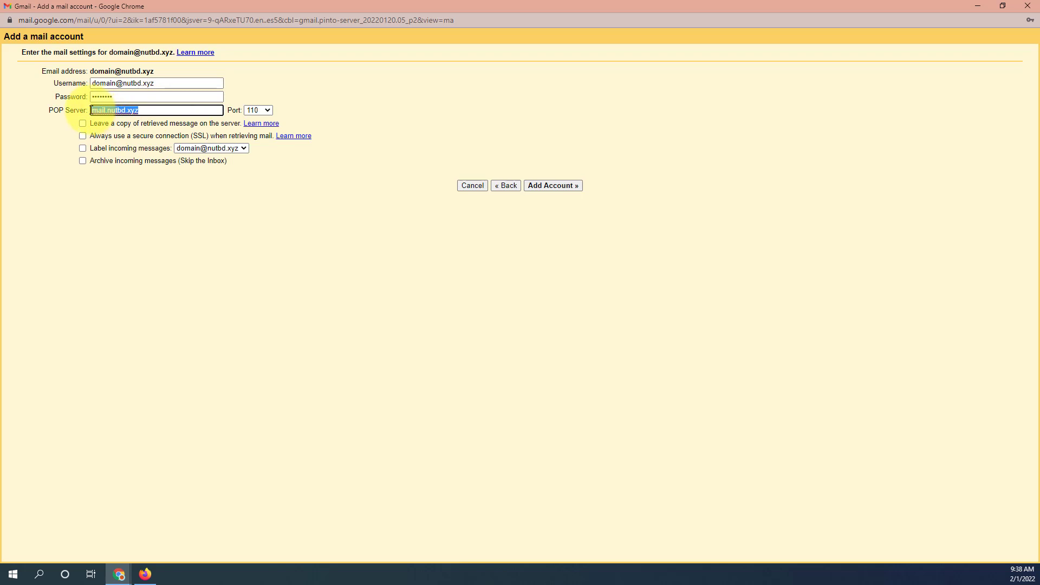
{"action": "left_click", "coordinate": [145, 112]}
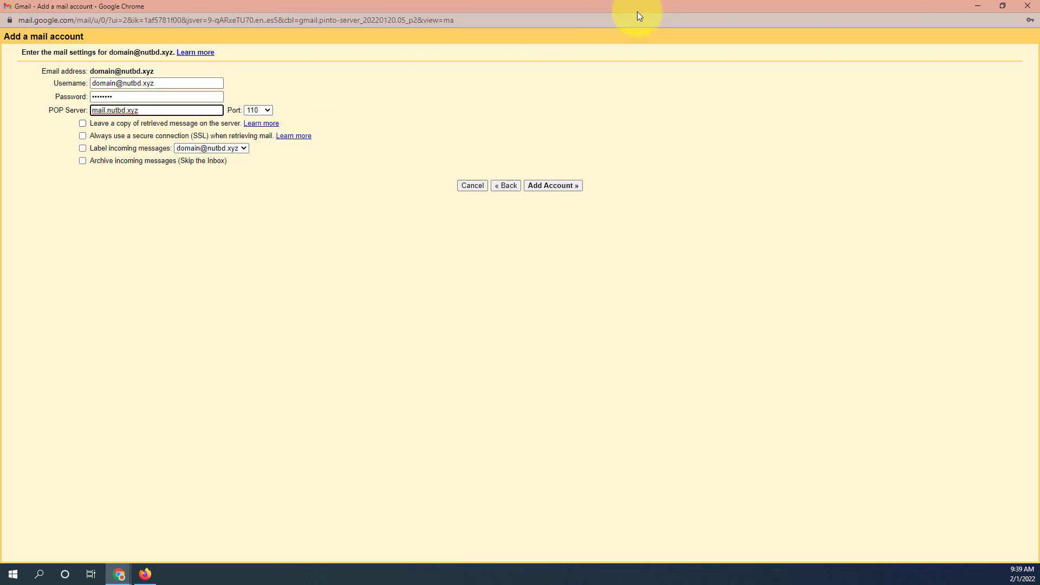
{"action": "left_click_drag", "start_coordinate": [623, 15], "coordinate": [2, 168]}
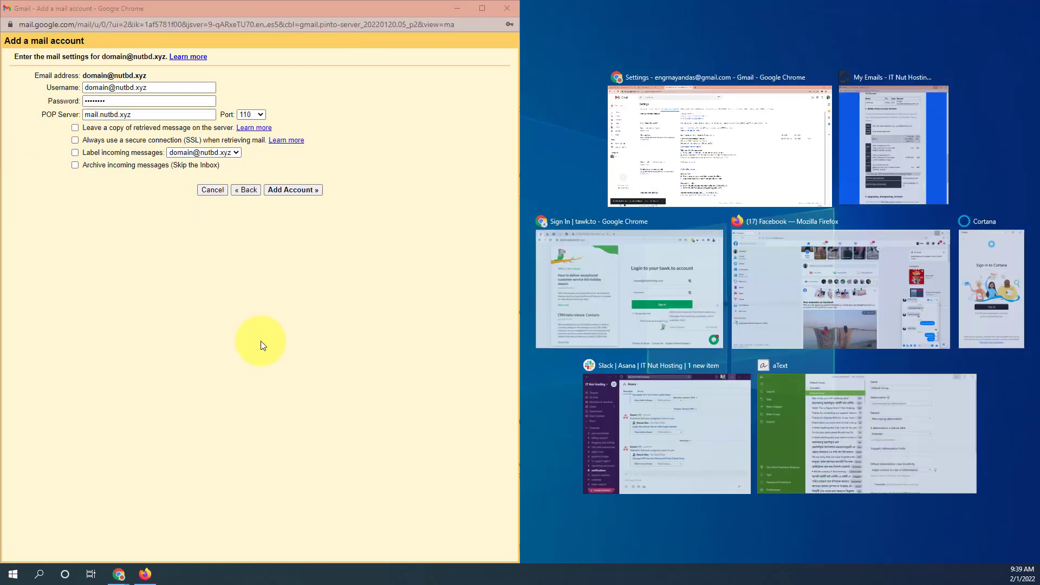
Show the My Emails hosting page beside Gmail, scrolled to its server settings table.
{"action": "left_click", "coordinate": [870, 145]}
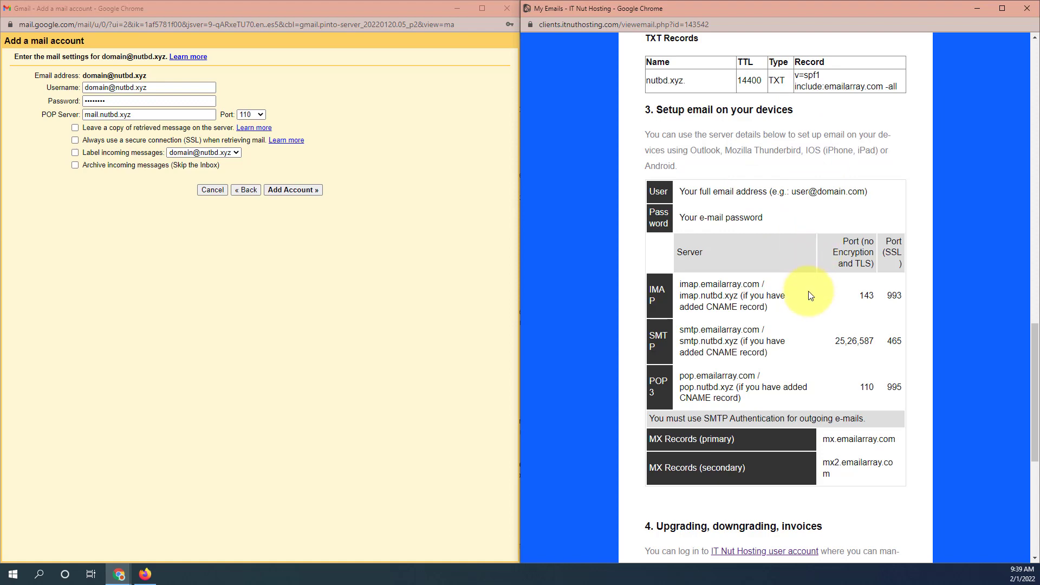
{"action": "scroll", "coordinate": [808, 291], "scroll_direction": "up", "scroll_amount": 6}
{"action": "scroll", "coordinate": [808, 291], "scroll_direction": "down", "scroll_amount": 8}
{"action": "scroll", "coordinate": [808, 291], "scroll_direction": "down", "scroll_amount": 2}
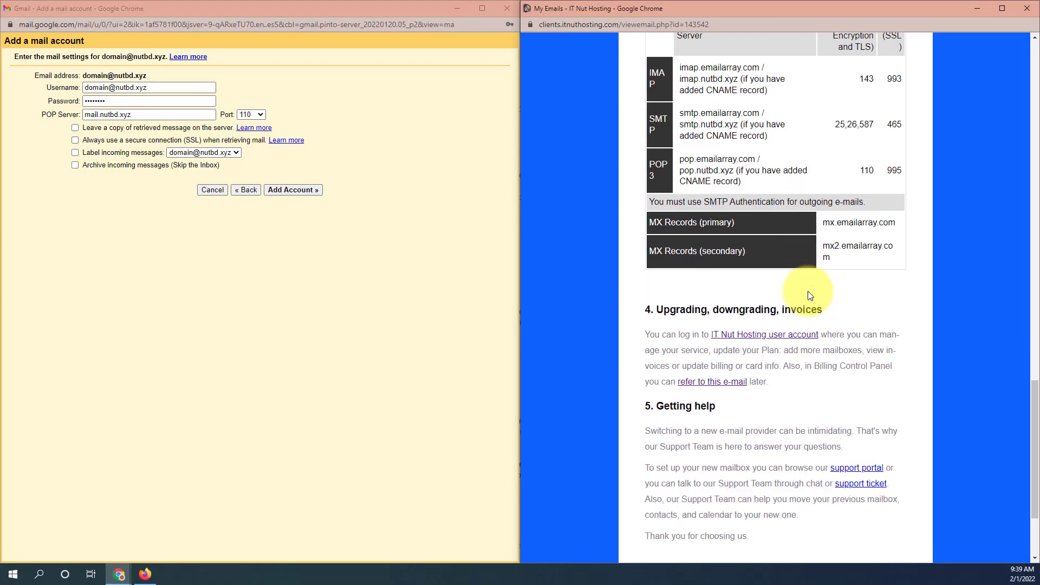
{"action": "scroll", "coordinate": [808, 290], "scroll_direction": "up", "scroll_amount": 1}
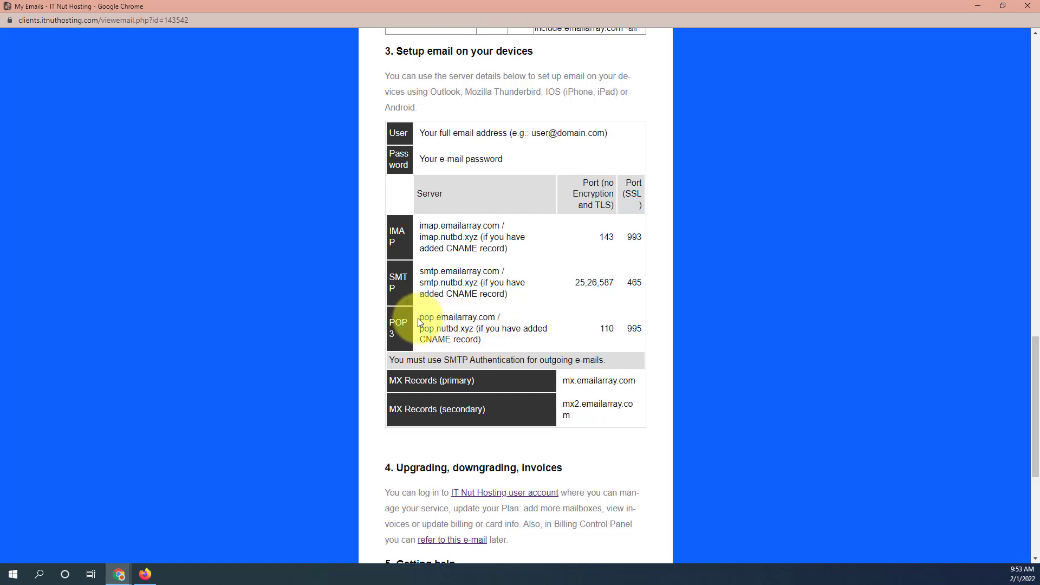
Select the POP3 server address pop.emailarray.com and part of the SMTP server address in the table.
{"action": "left_click_drag", "start_coordinate": [419, 318], "coordinate": [495, 318]}
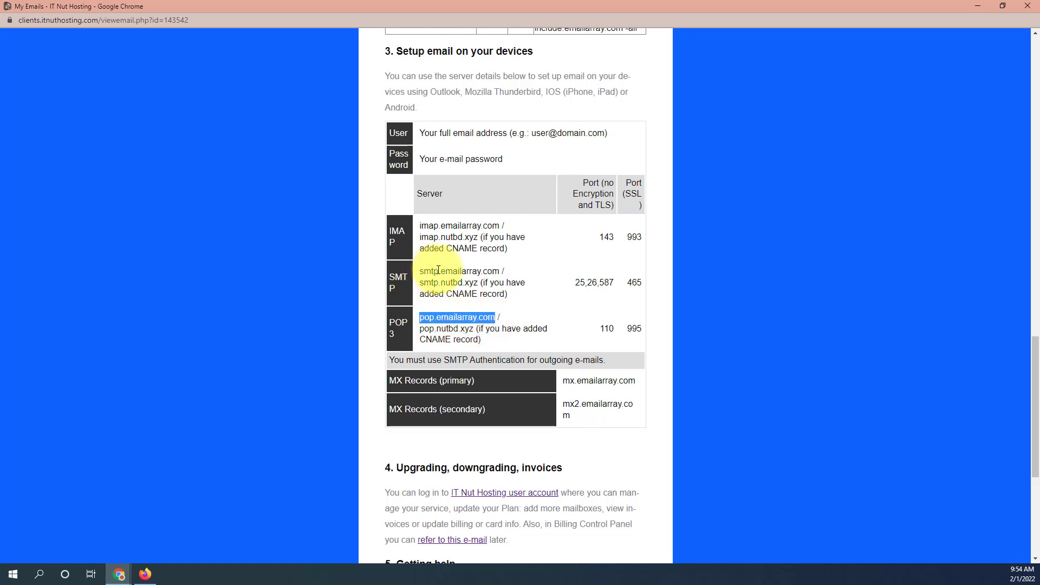
{"action": "left_click_drag", "start_coordinate": [499, 270], "coordinate": [435, 270]}
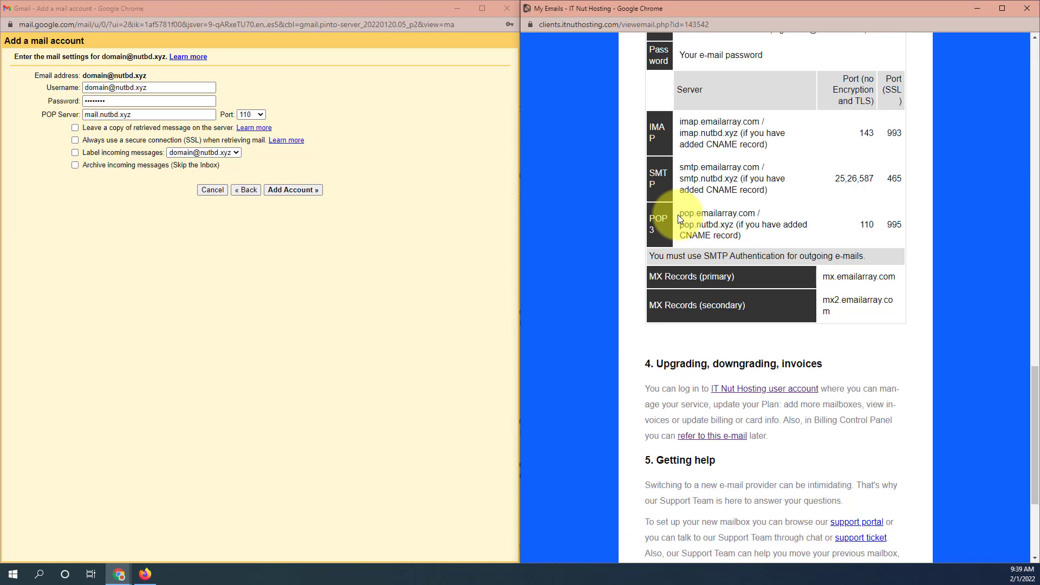
Change the POP port from 110 to 995, and tick 'Leave a copy of retrieved message on the server' and 'Always use SSL'.
{"action": "left_click_drag", "start_coordinate": [680, 214], "coordinate": [757, 215]}
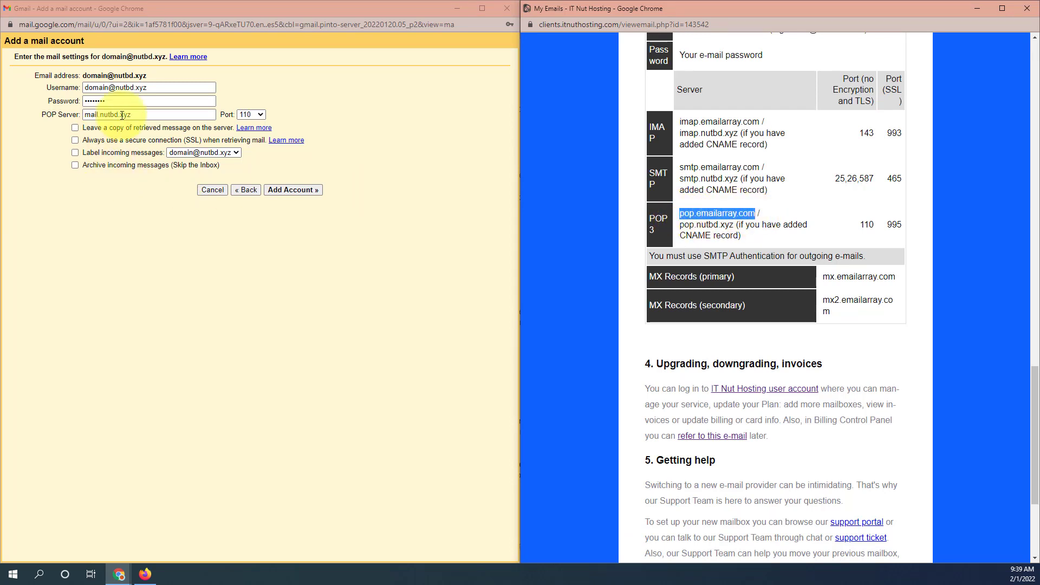
{"action": "left_click_drag", "start_coordinate": [145, 115], "coordinate": [61, 116]}
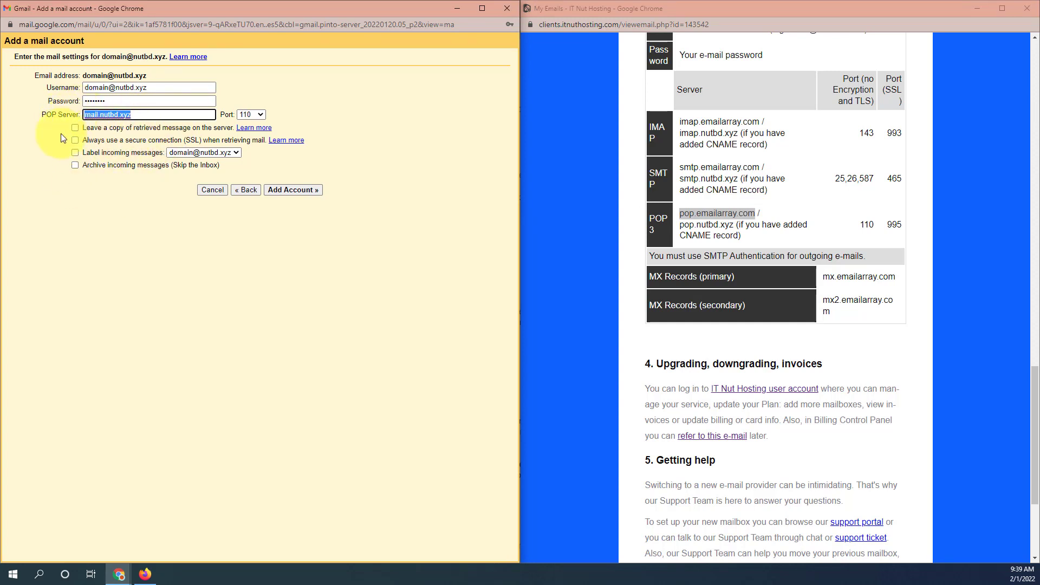
{"action": "left_click", "coordinate": [262, 115]}
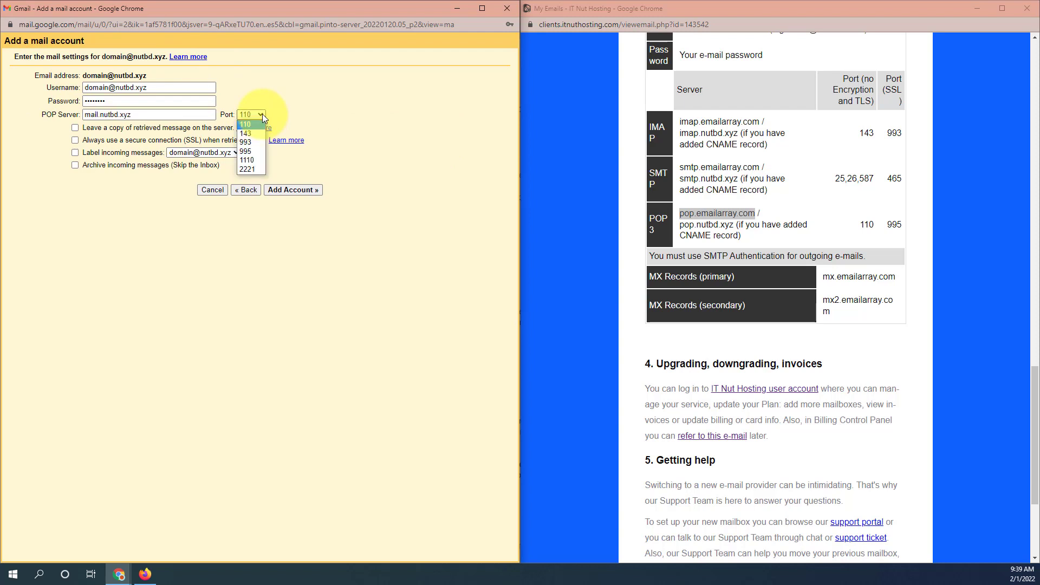
{"action": "left_click", "coordinate": [302, 96]}
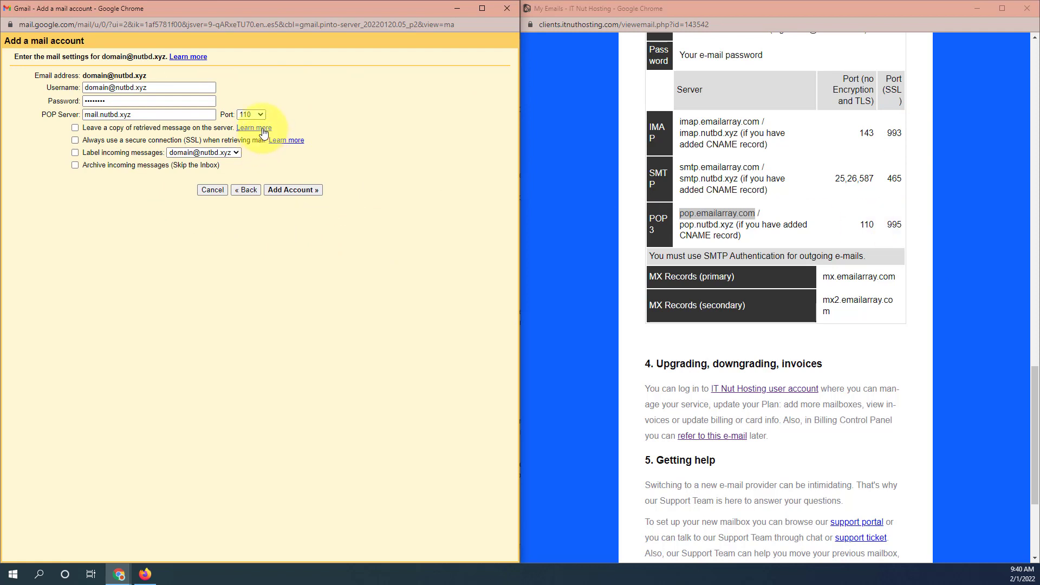
{"action": "left_click", "coordinate": [253, 115]}
{"action": "left_click", "coordinate": [248, 152]}
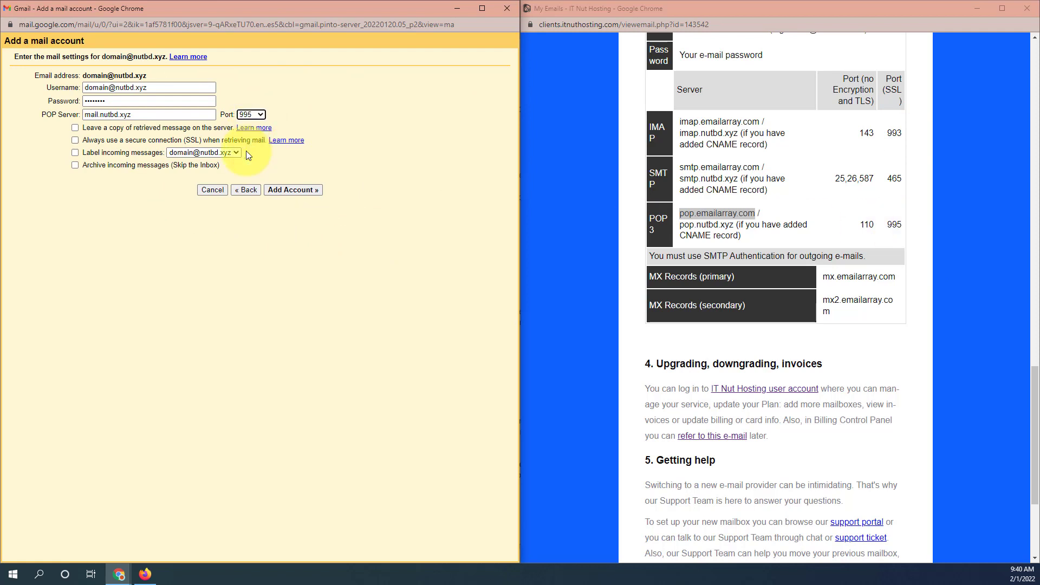
{"action": "left_click", "coordinate": [75, 128]}
{"action": "left_click", "coordinate": [75, 141]}
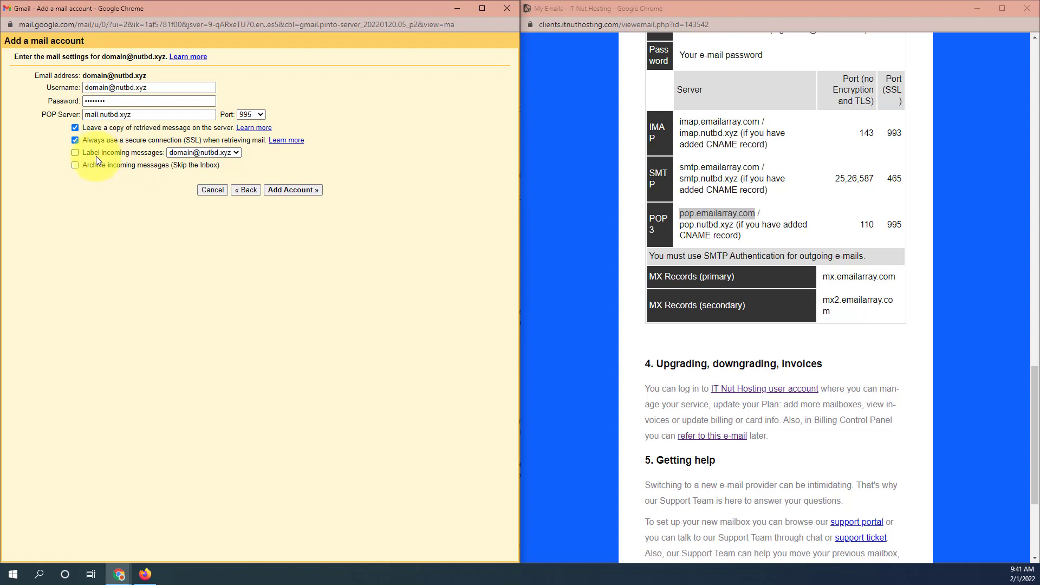
{"action": "left_click", "coordinate": [74, 153]}
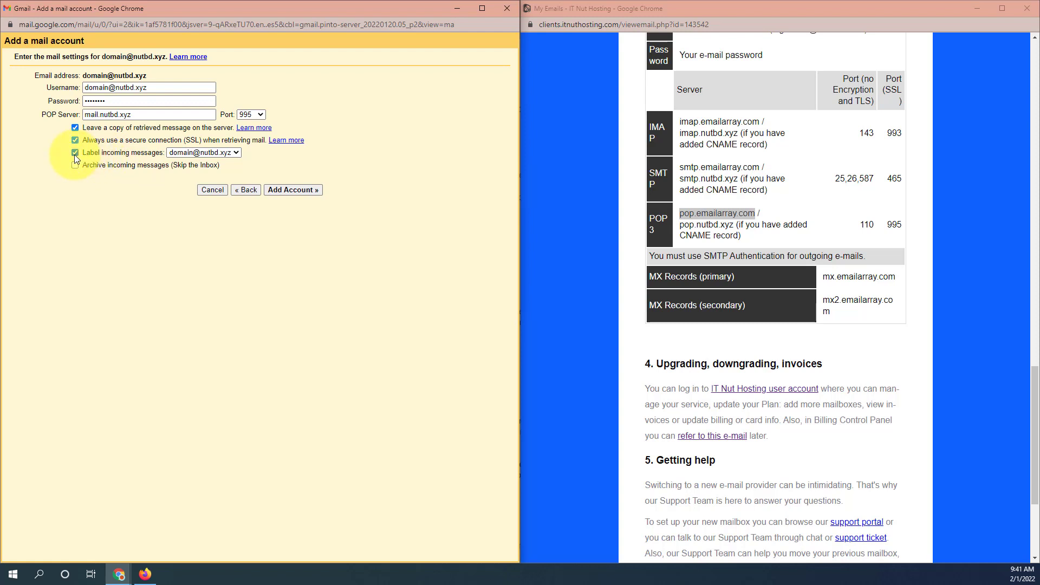
{"action": "left_click", "coordinate": [226, 153]}
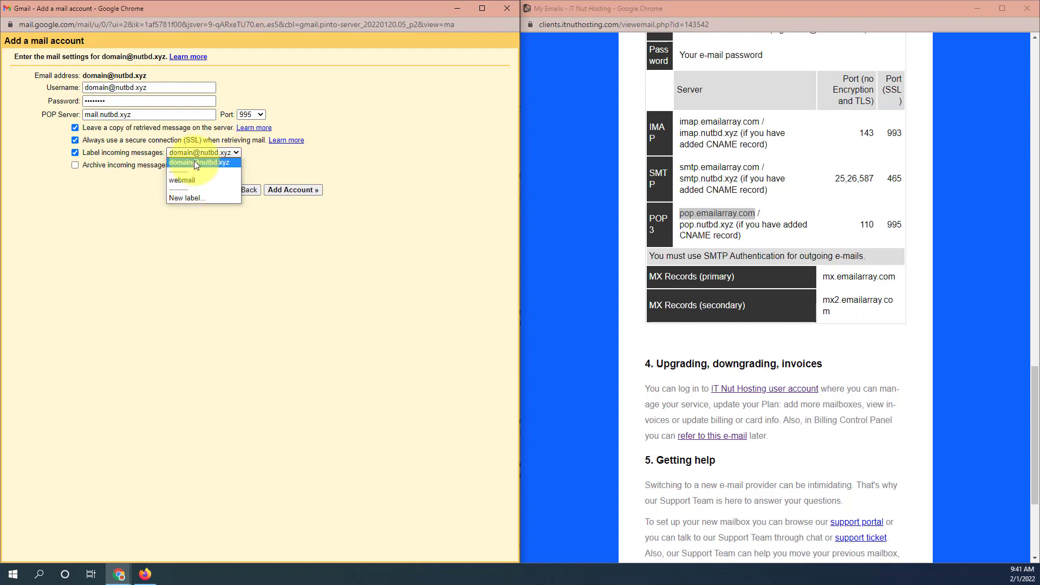
{"action": "left_click", "coordinate": [194, 161]}
{"action": "left_click", "coordinate": [225, 155]}
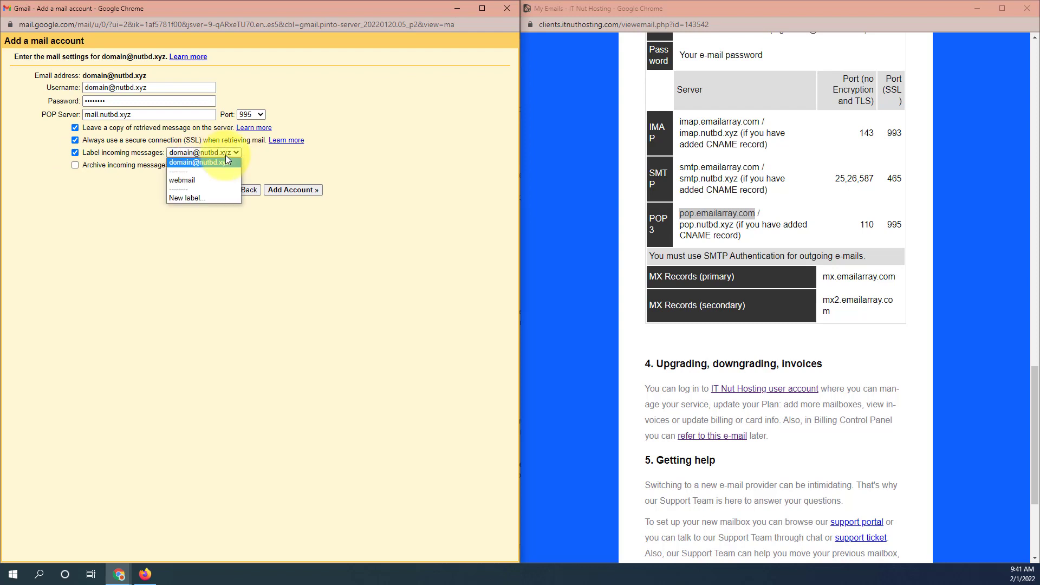
{"action": "left_click", "coordinate": [185, 199]}
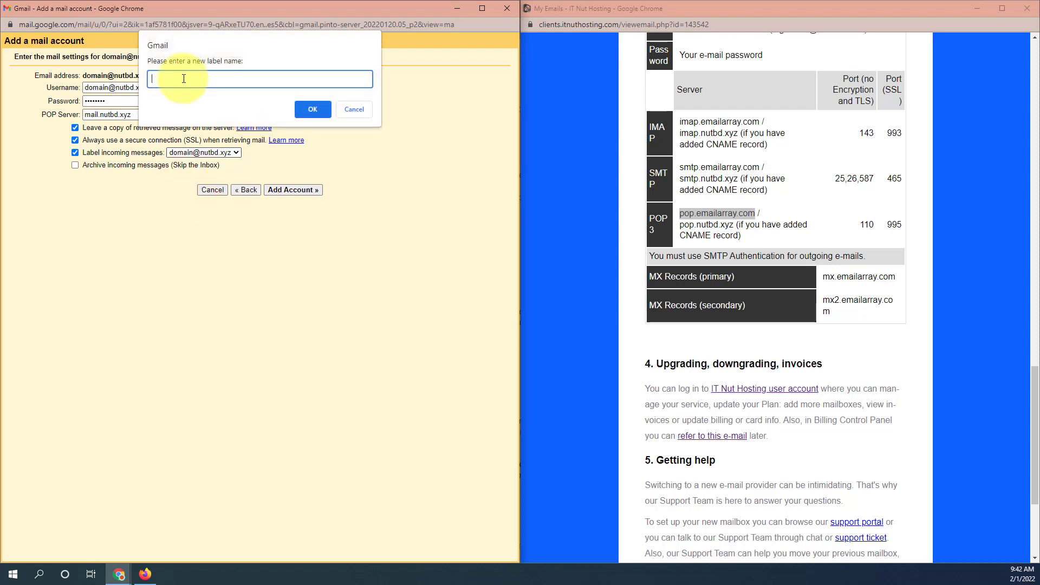
{"action": "left_click", "coordinate": [358, 108]}
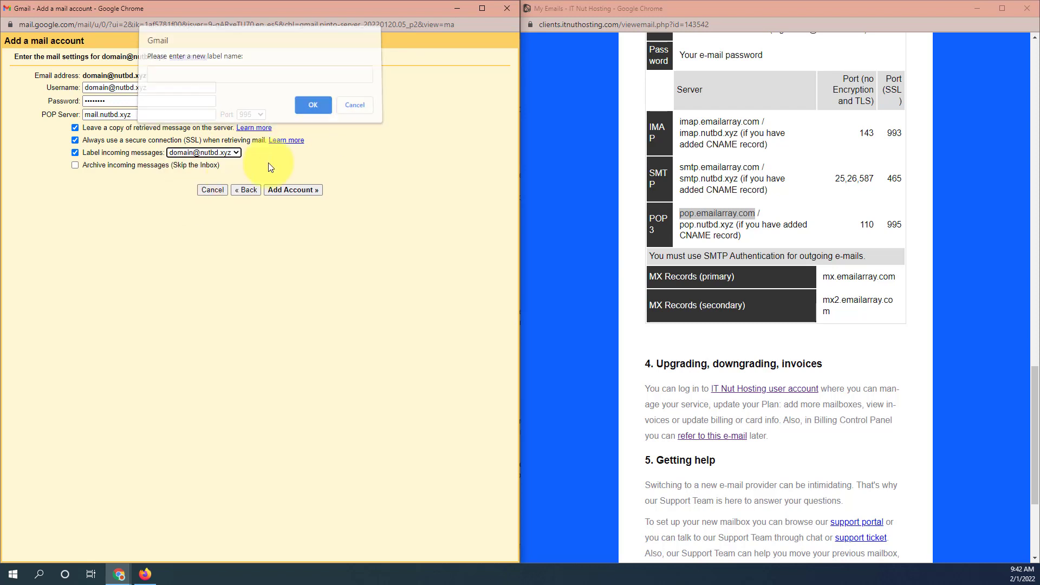
{"action": "left_click", "coordinate": [201, 153]}
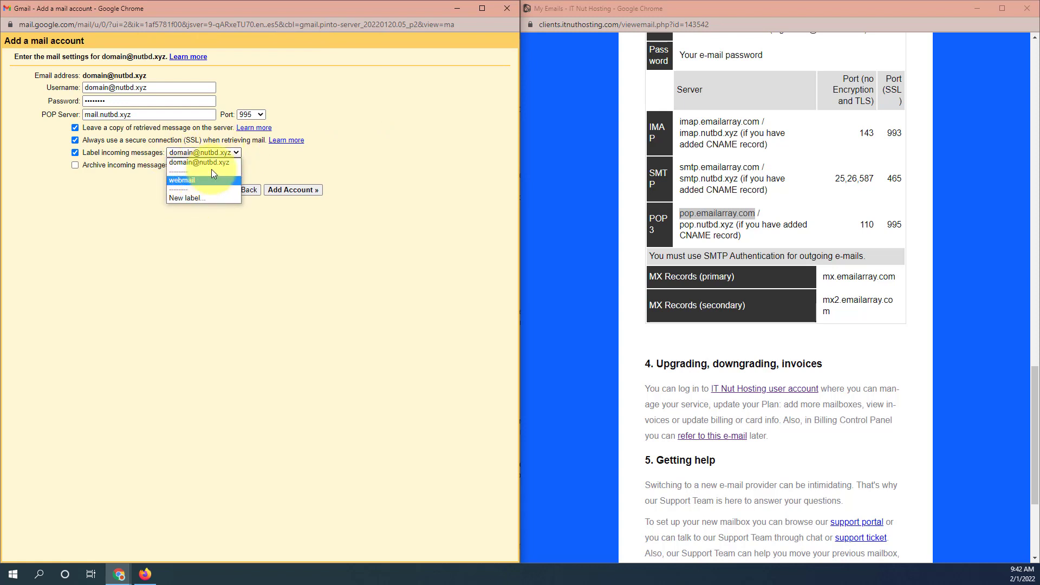
{"action": "left_click", "coordinate": [311, 156]}
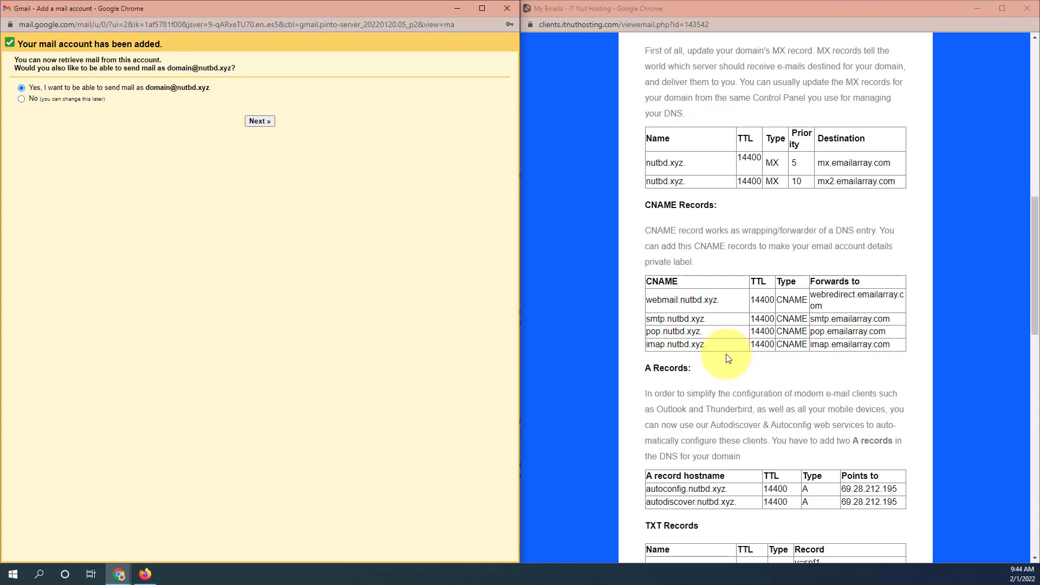
{"action": "scroll", "coordinate": [725, 479], "scroll_direction": "down", "scroll_amount": 10}
{"action": "left_click_drag", "start_coordinate": [755, 323], "coordinate": [681, 323]}
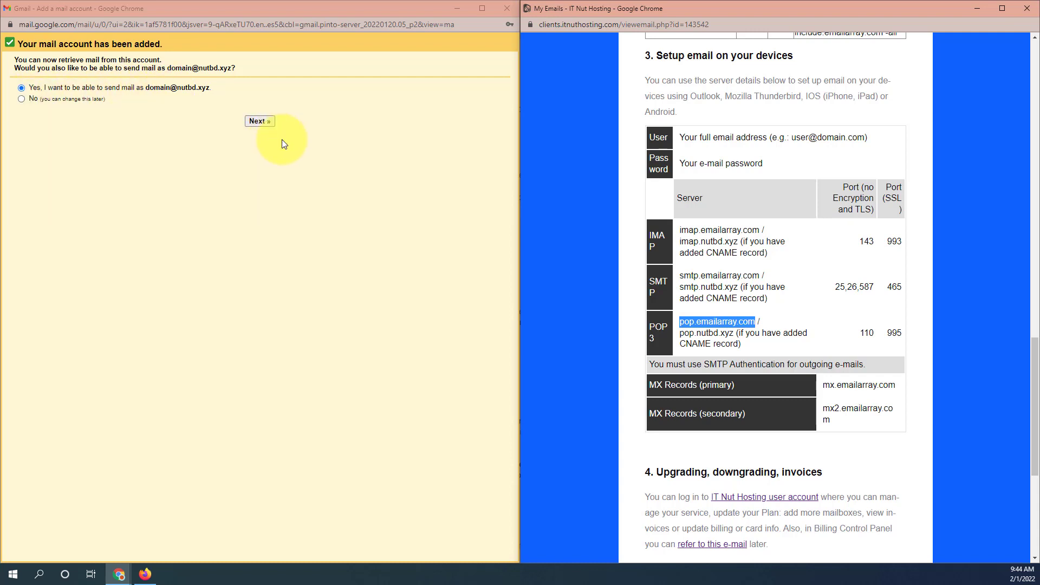
{"action": "left_click", "coordinate": [258, 125]}
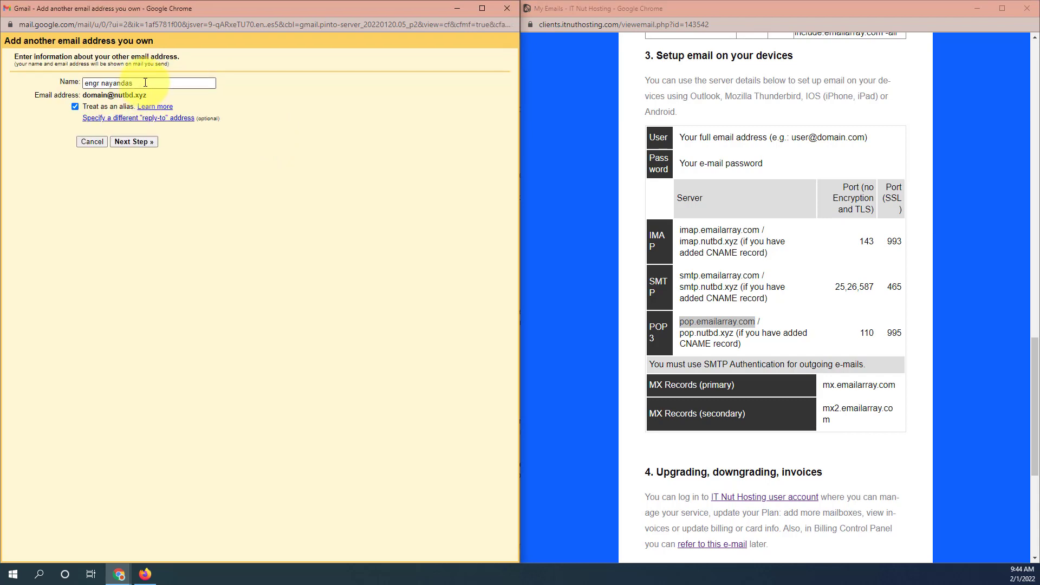
Replace the sender display name with the user's own name and keep 'Treat as an alias' ticked.
{"action": "left_click_drag", "start_coordinate": [145, 84], "coordinate": [79, 83]}
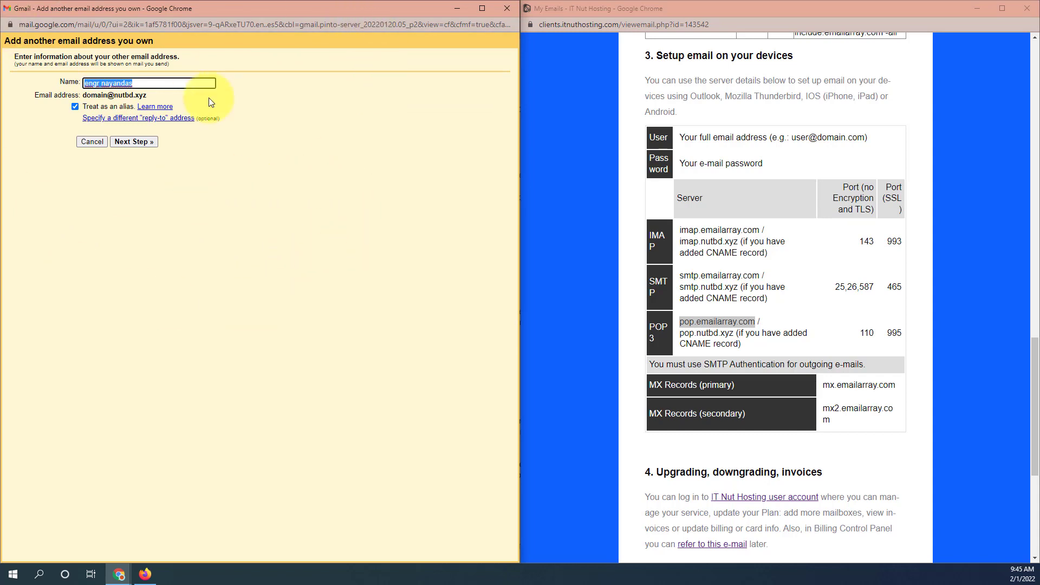
{"action": "left_click", "coordinate": [169, 83]}
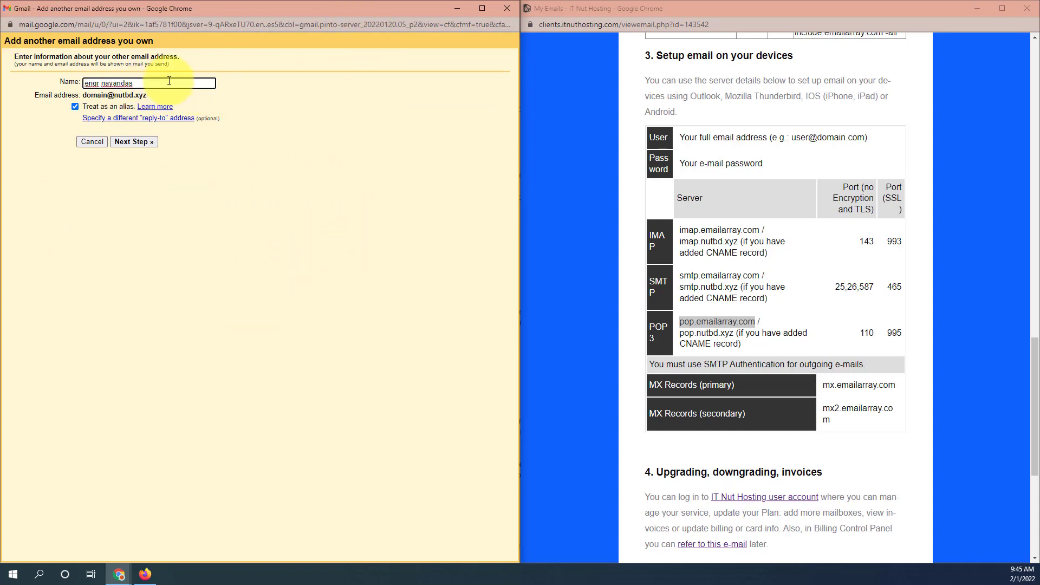
{"action": "left_click_drag", "start_coordinate": [84, 83], "coordinate": [214, 85]}
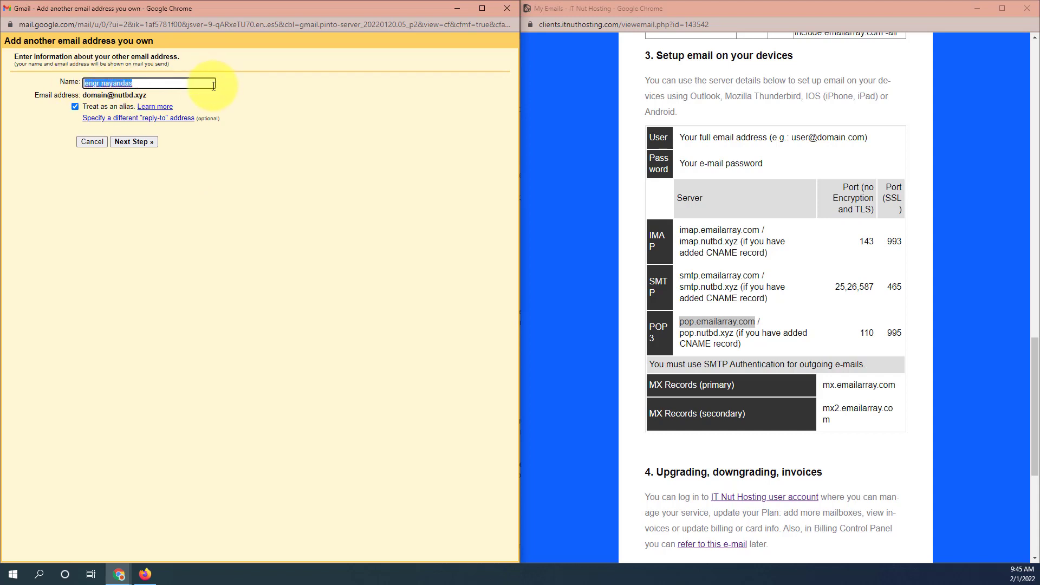
{"action": "type", "text": "Nayan das"}
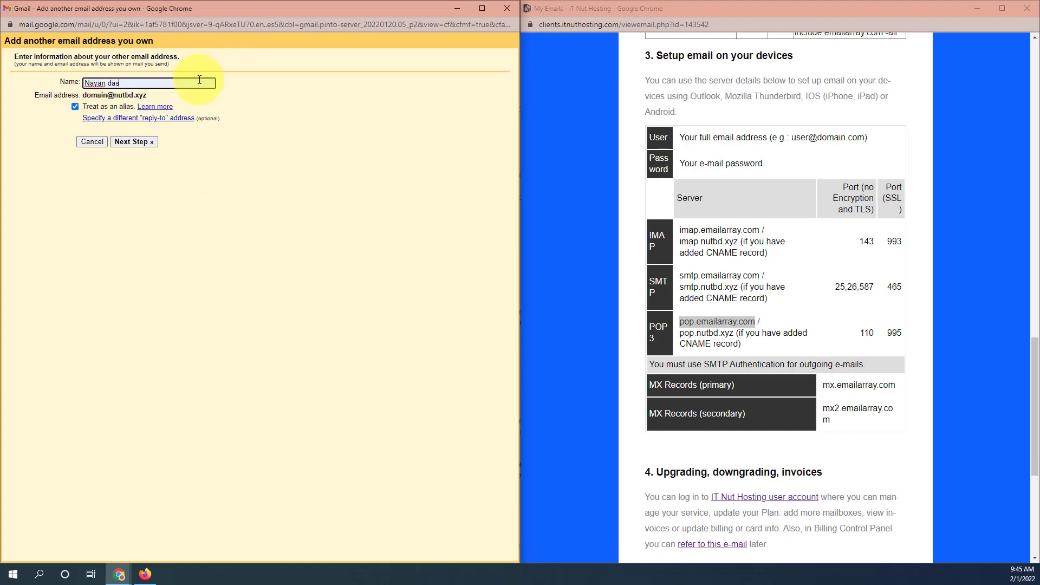
{"action": "left_click", "coordinate": [136, 142]}
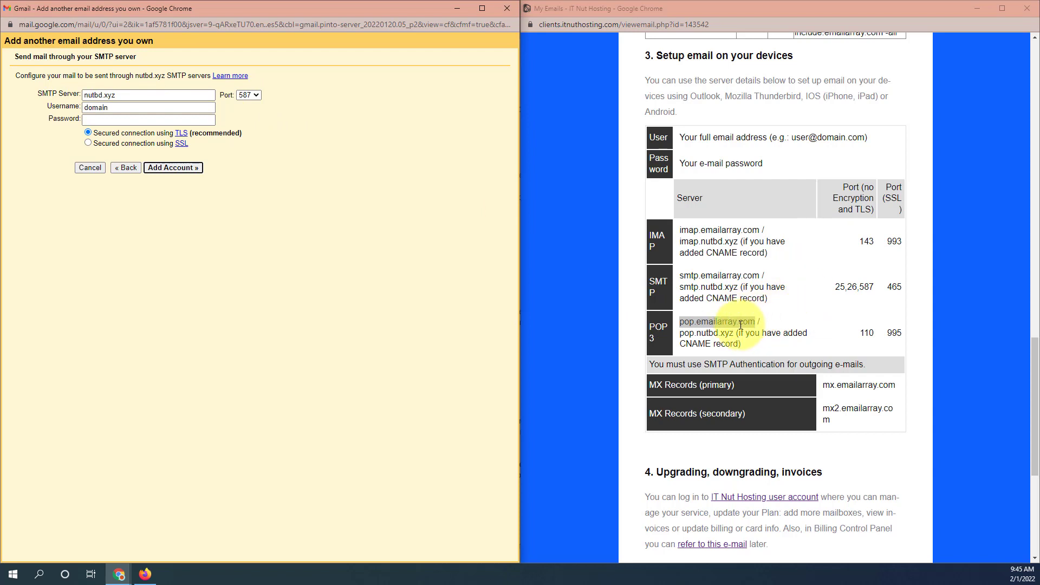
Set the SMTP server to smtp.emailarray.com on port 465 with SSL.
{"action": "scroll", "coordinate": [764, 325], "scroll_direction": "up", "scroll_amount": 1}
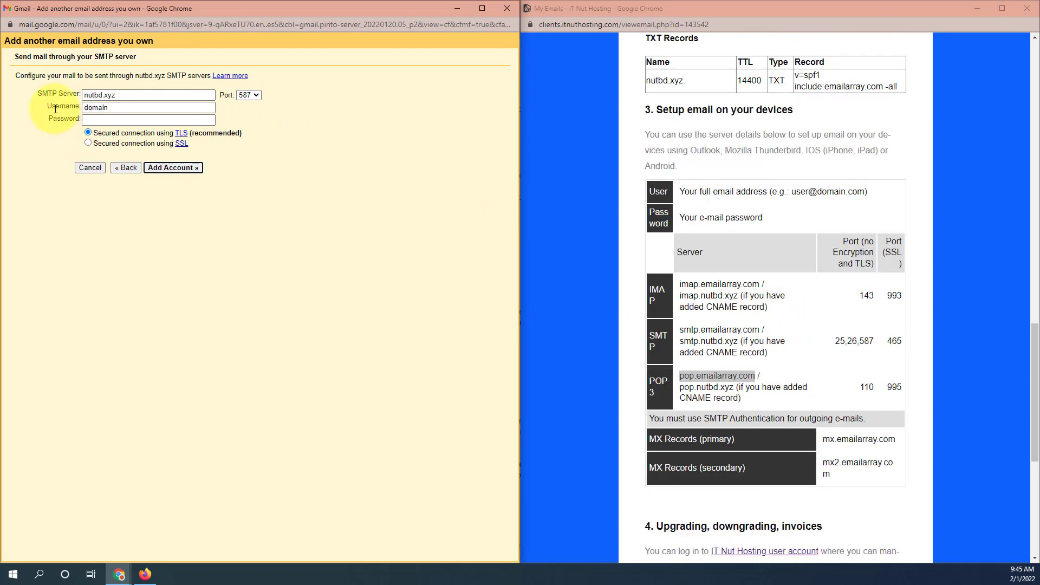
{"action": "double_click", "coordinate": [115, 94]}
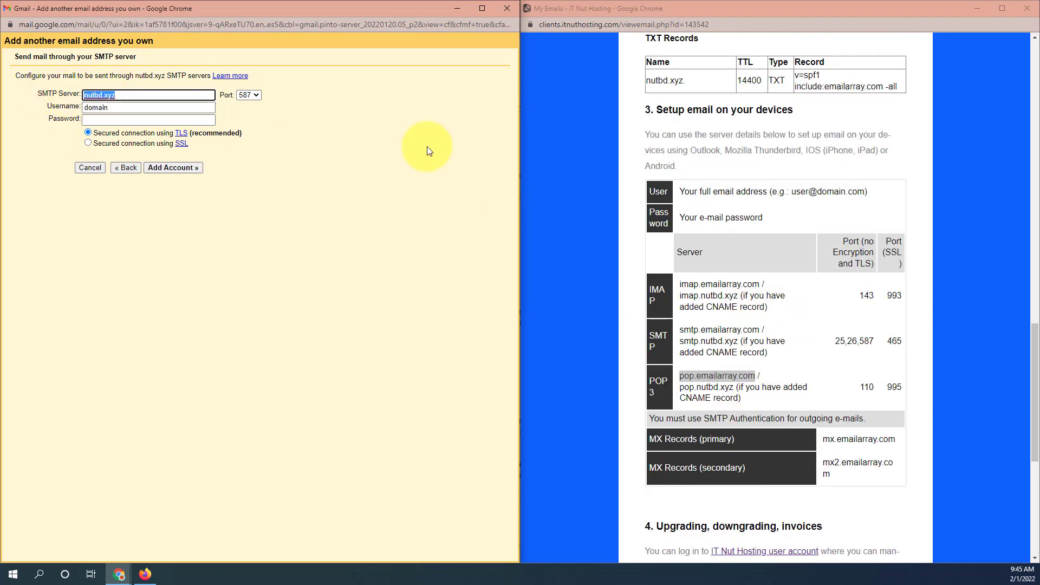
{"action": "key", "text": "BackSpace"}
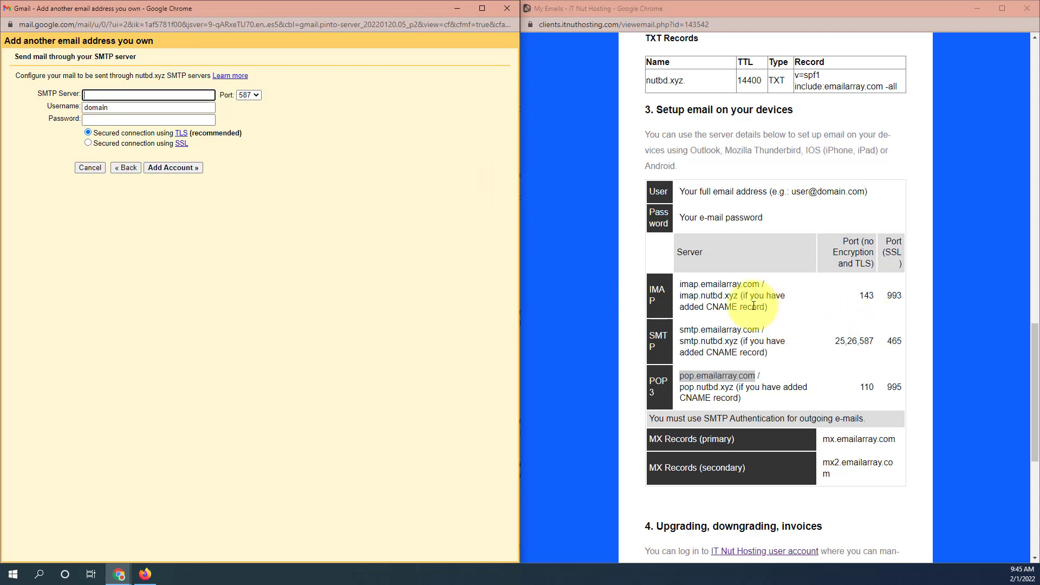
{"action": "left_click_drag", "start_coordinate": [679, 329], "coordinate": [760, 330]}
{"action": "key", "text": "ctrl+c"}
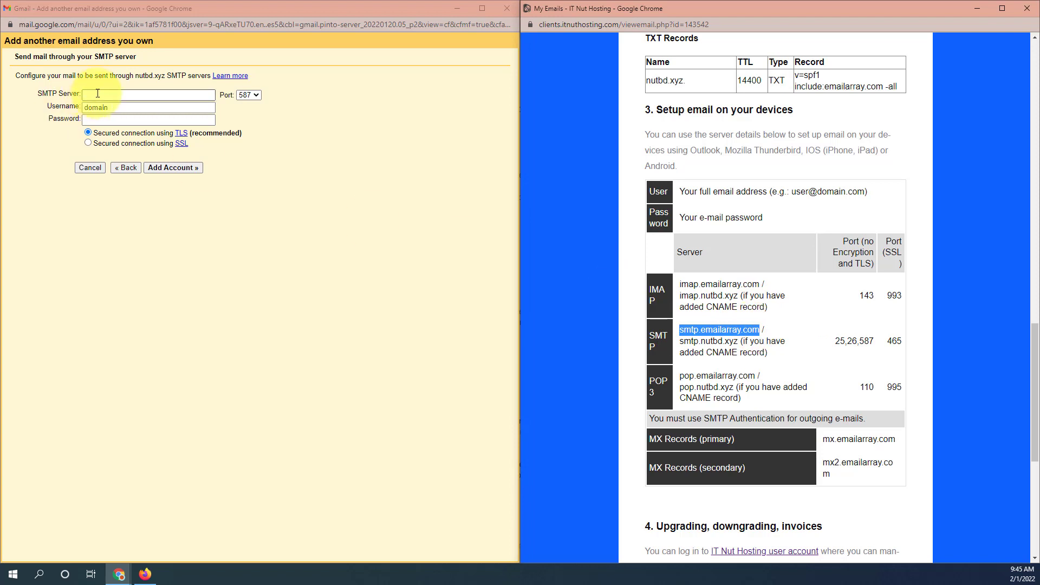
{"action": "left_click", "coordinate": [119, 92]}
{"action": "key", "text": "ctrl+v"}
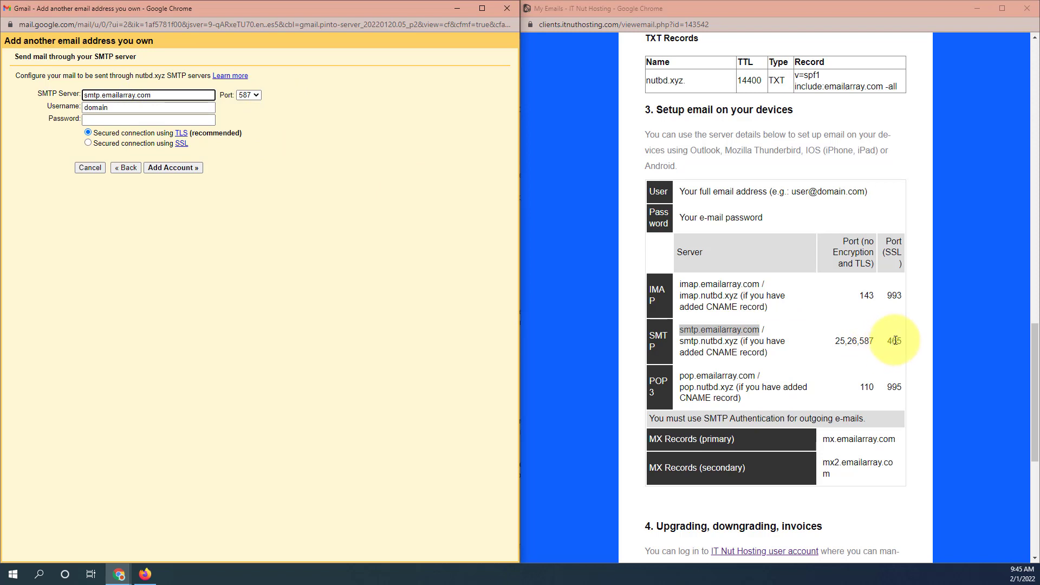
{"action": "left_click", "coordinate": [253, 96]}
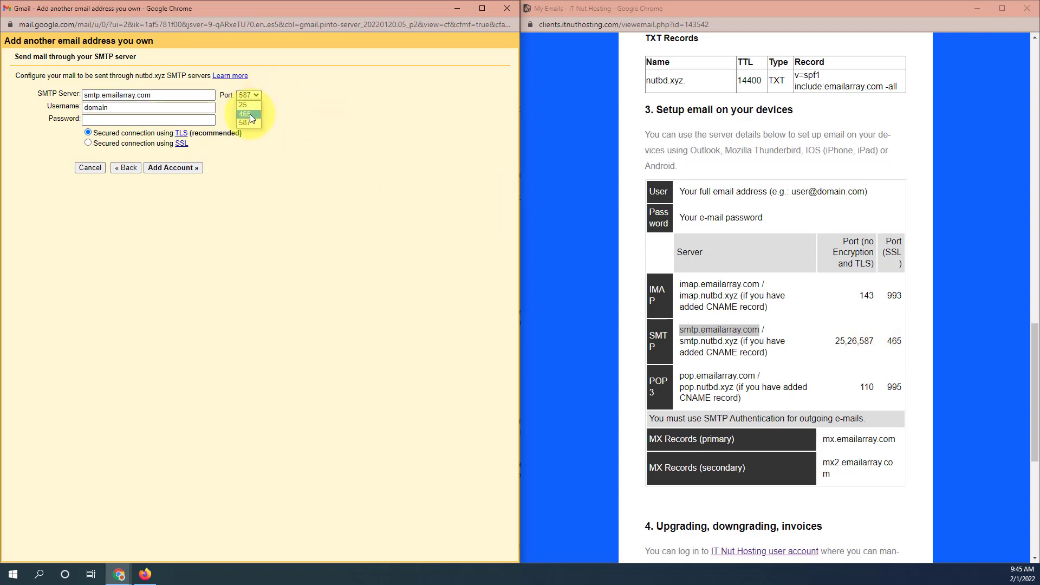
{"action": "left_click", "coordinate": [251, 115]}
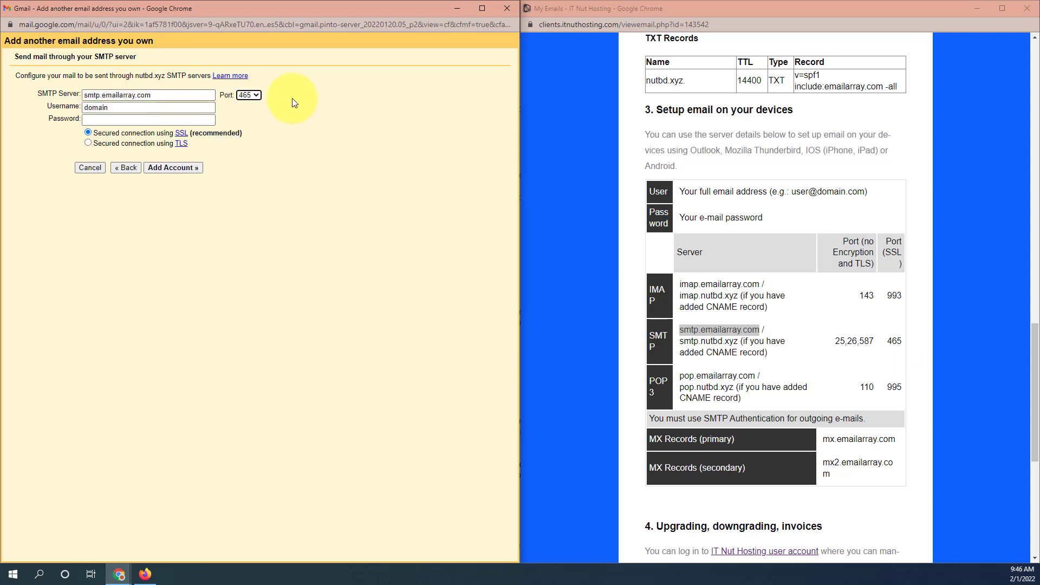
{"action": "left_click", "coordinate": [253, 98]}
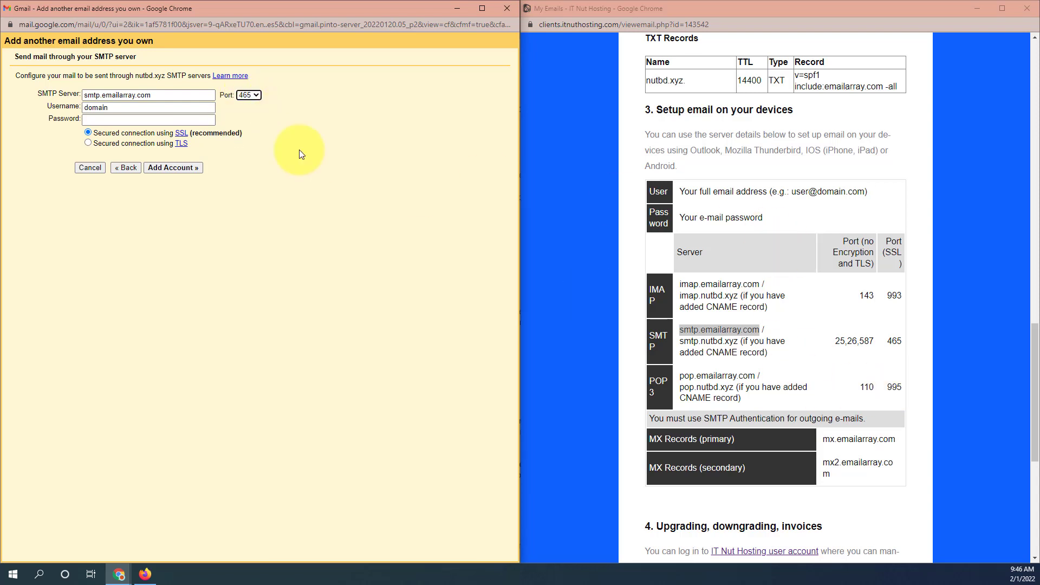
Set the username to the full domain address, enter the mailbox password, and add the account.
{"action": "left_click", "coordinate": [125, 107]}
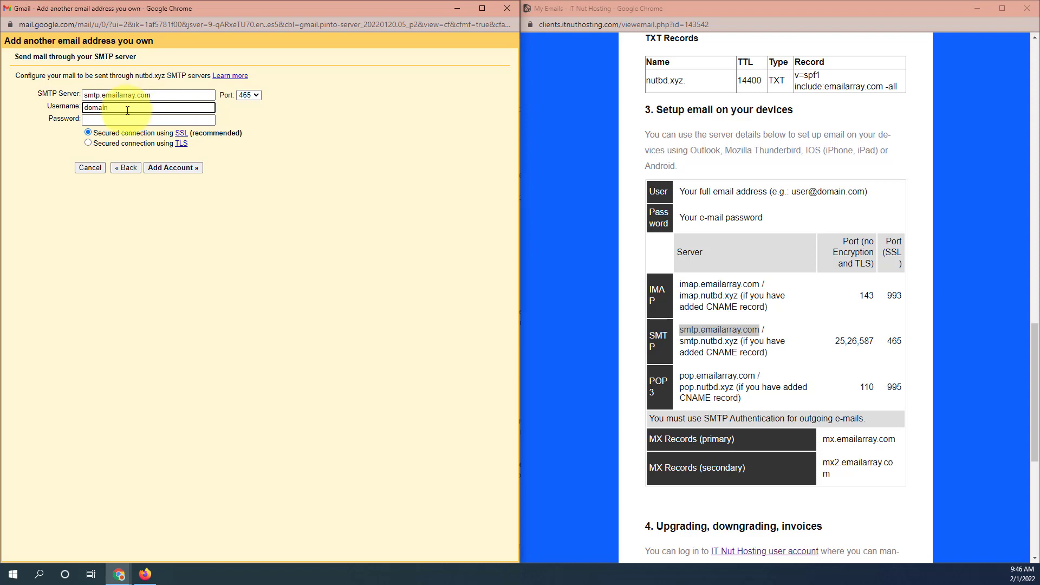
{"action": "left_click", "coordinate": [100, 119]}
{"action": "left_click", "coordinate": [100, 120]}
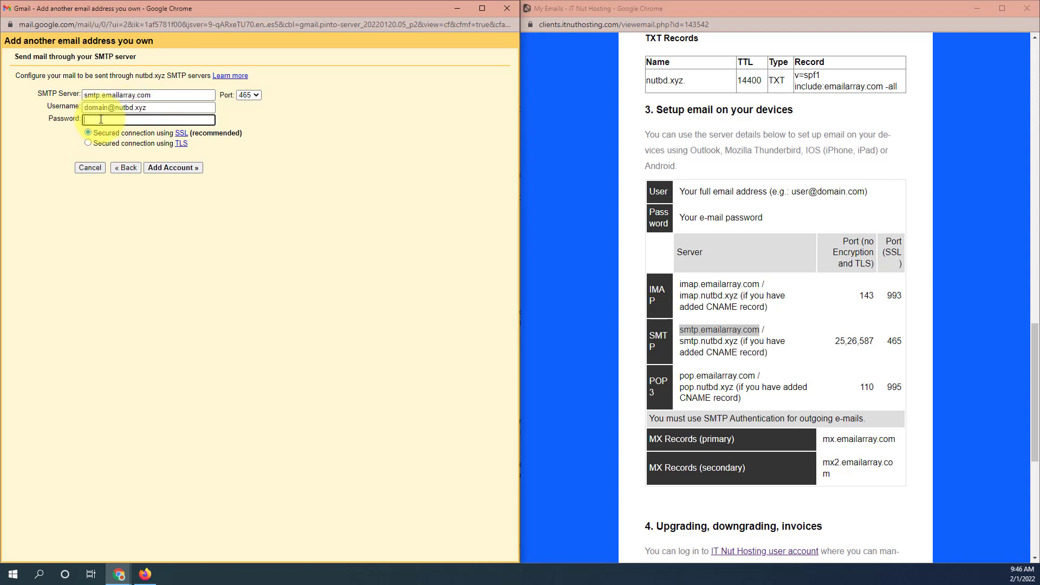
{"action": "type", "text": "********"}
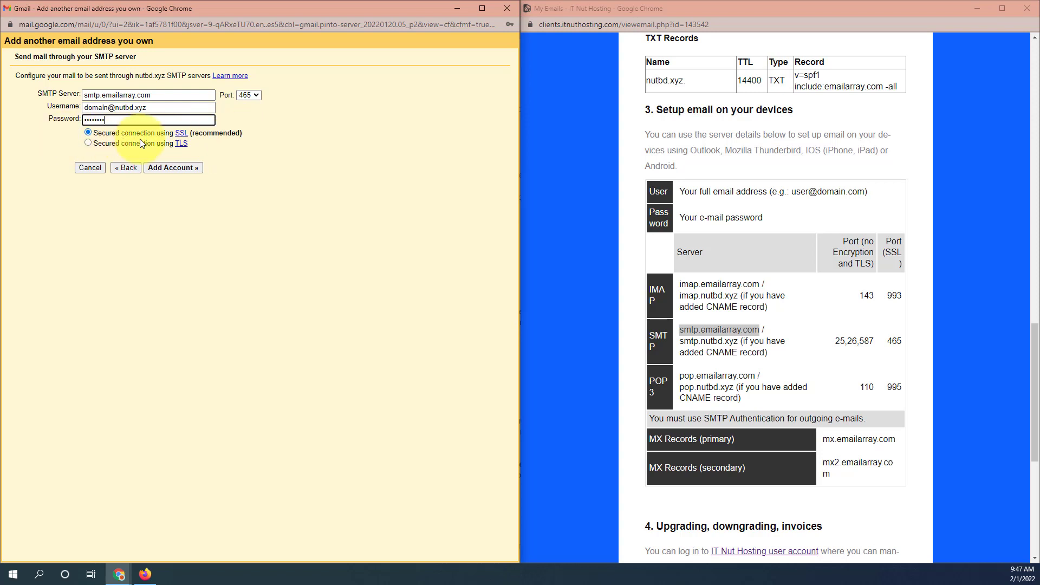
{"action": "left_click", "coordinate": [169, 169]}
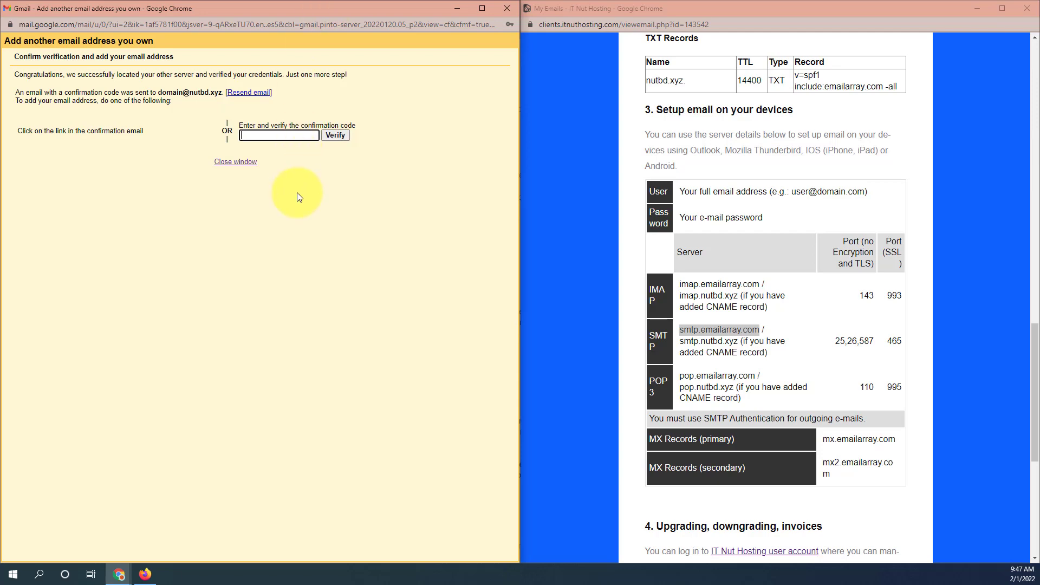
Minimize the verification popup and return to the hosting client area's email accounts page.
{"action": "left_click", "coordinate": [448, 11]}
{"action": "double_click", "coordinate": [447, 11]}
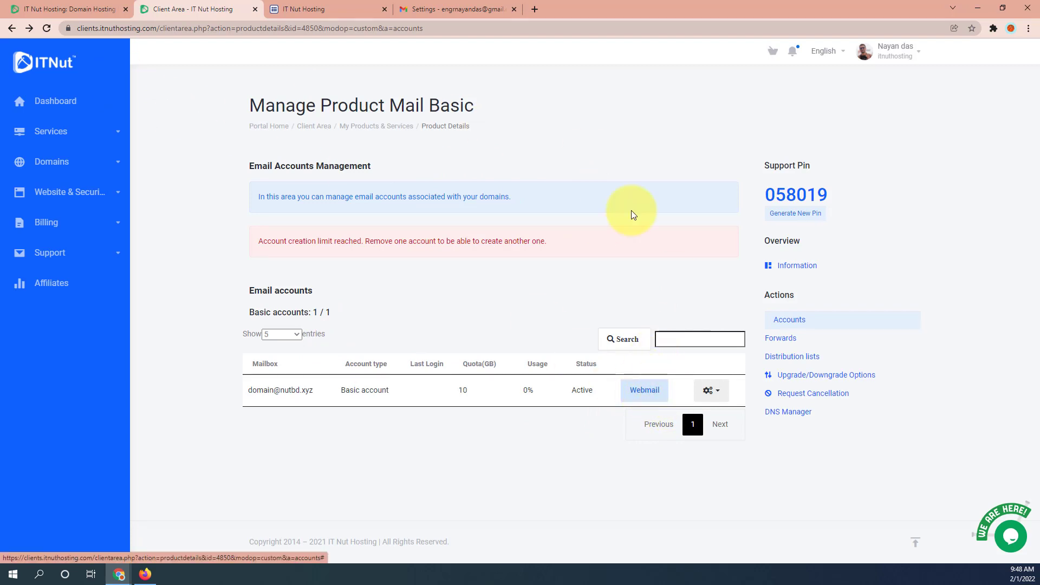
Open Gmail's confirmation email in the webmail inbox, dismissing the notification prompts.
{"action": "left_click", "coordinate": [320, 9]}
{"action": "left_click", "coordinate": [524, 337]}
{"action": "left_click", "coordinate": [163, 91]}
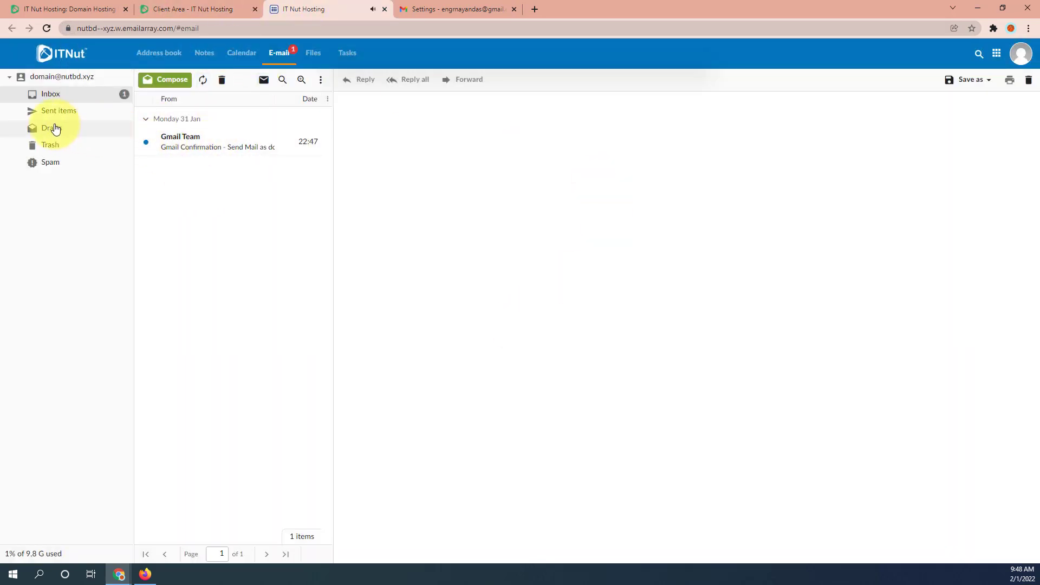
{"action": "left_click", "coordinate": [223, 147]}
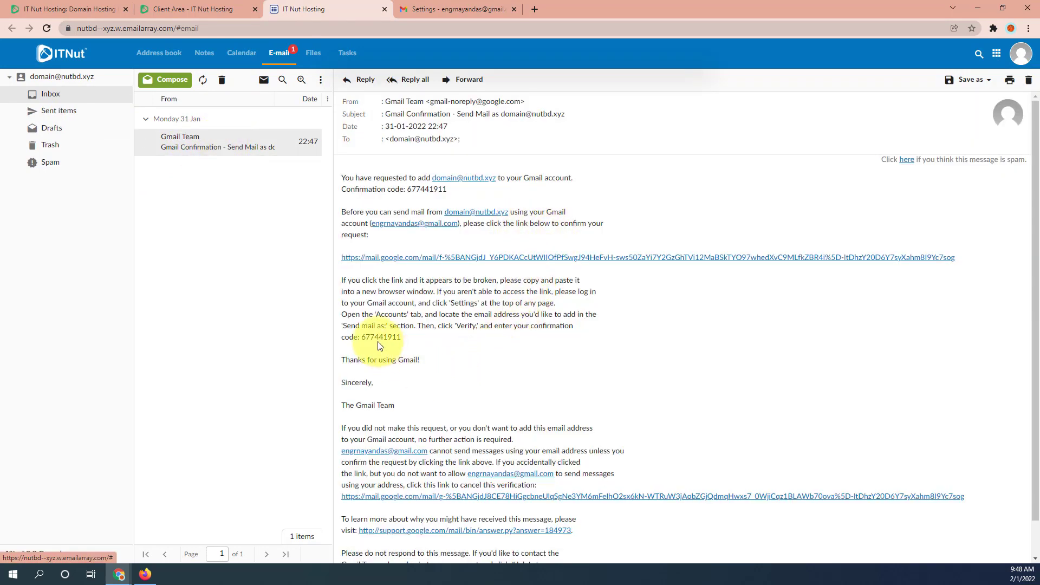
Copy the confirmation code and restore Gmail's code-verification popup.
{"action": "left_click_drag", "start_coordinate": [362, 337], "coordinate": [403, 342]}
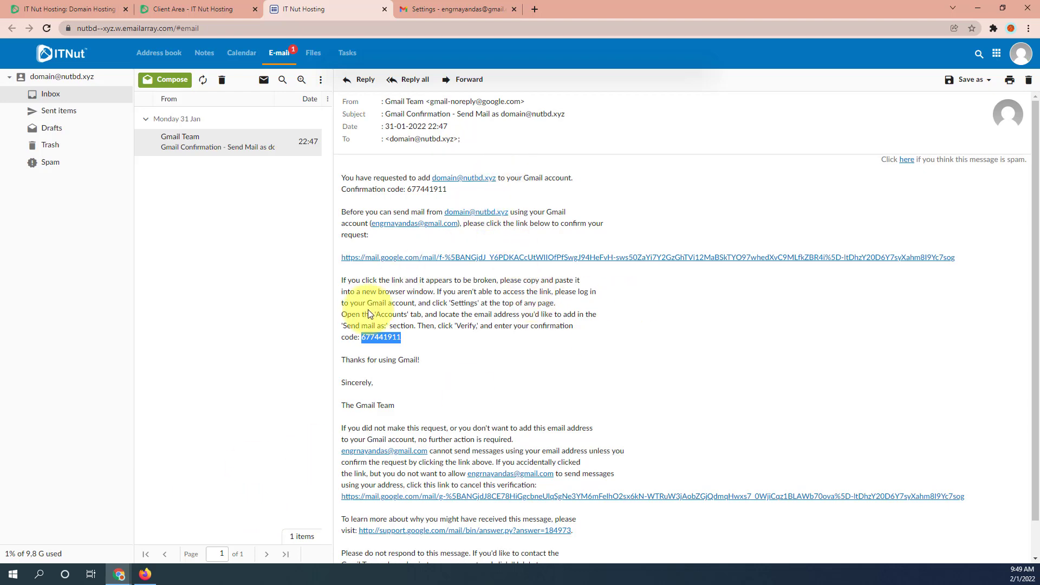
{"action": "mouse_move", "coordinate": [120, 574]}
{"action": "left_click", "coordinate": [222, 522]}
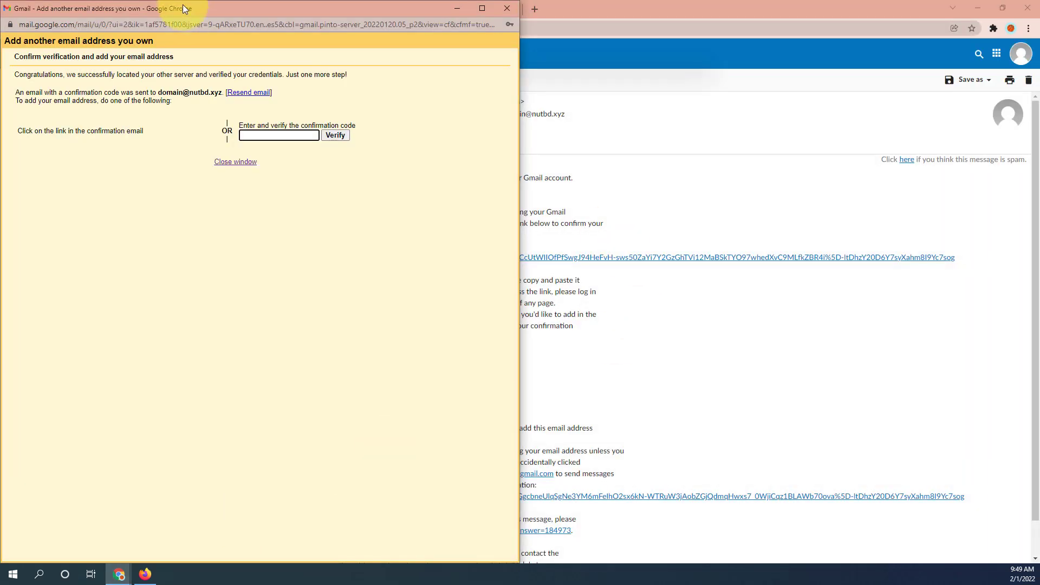
Paste the copied confirmation code into the code field and verify it.
{"action": "left_click", "coordinate": [269, 136]}
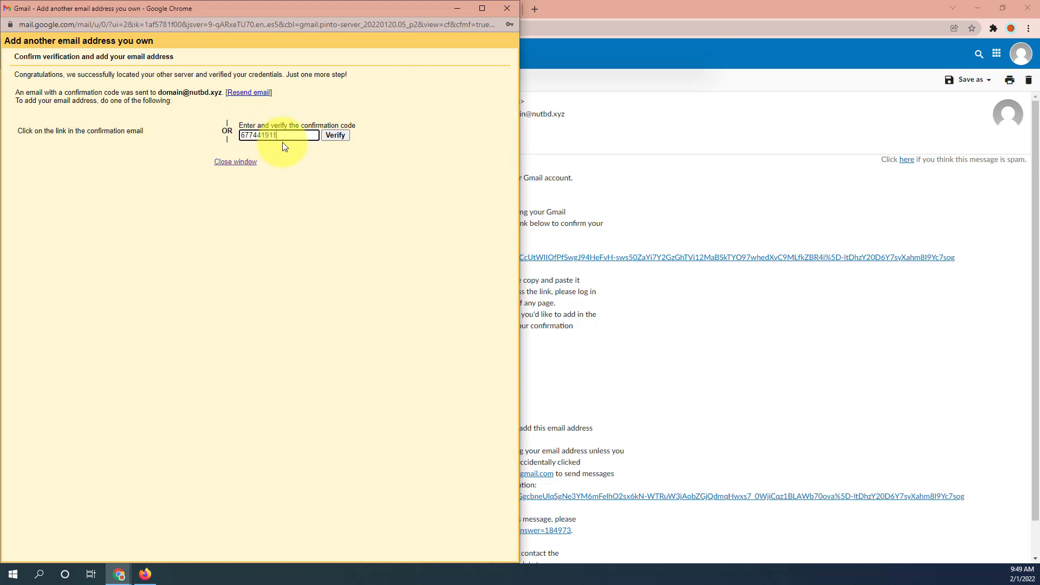
{"action": "left_click", "coordinate": [335, 136]}
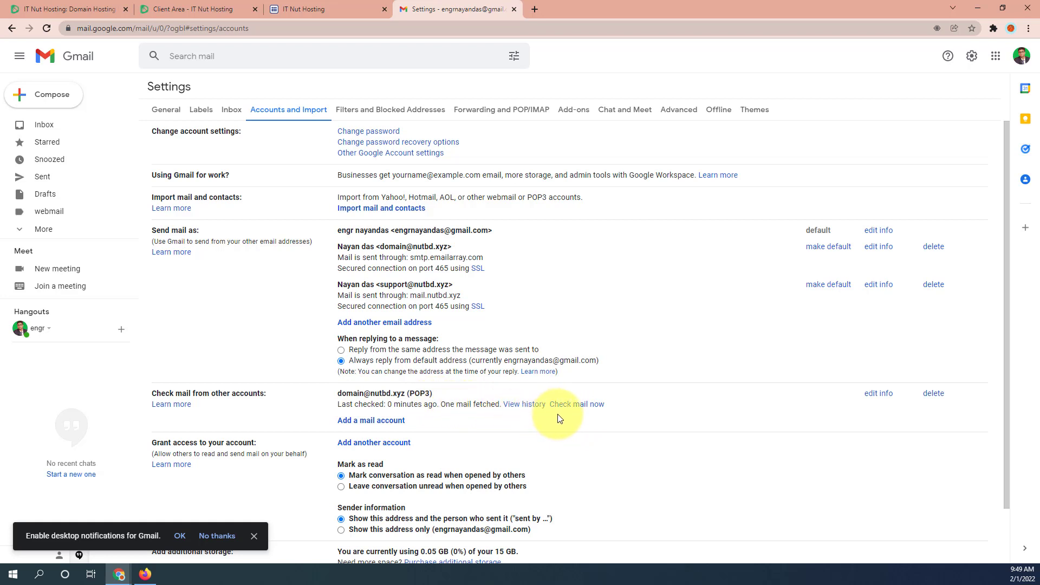
{"action": "left_click", "coordinate": [31, 106]}
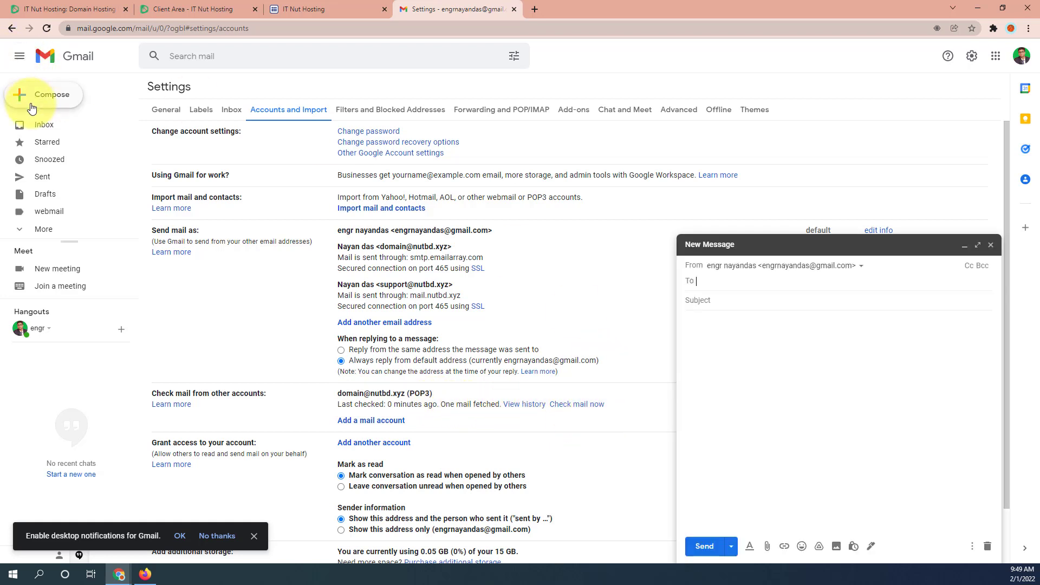
{"action": "left_click", "coordinate": [836, 271]}
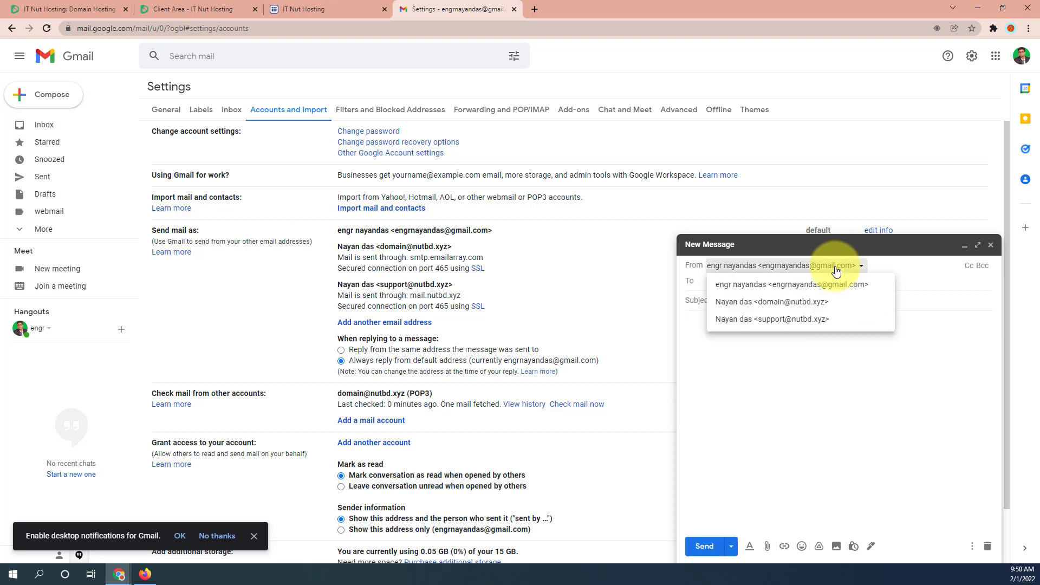
{"action": "left_click", "coordinate": [802, 303]}
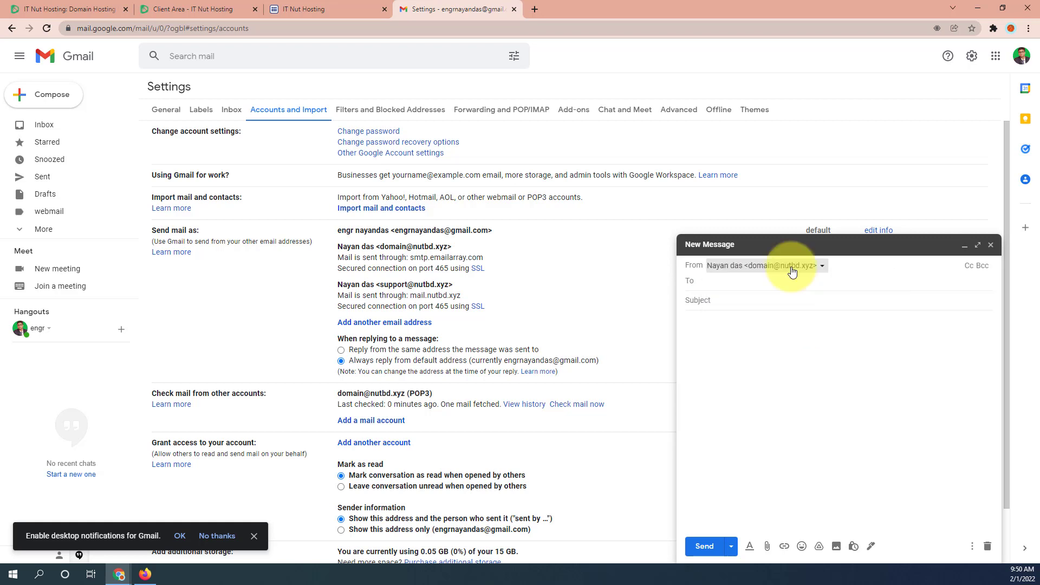
{"action": "left_click", "coordinate": [724, 281]}
{"action": "type", "text": "n"}
{"action": "key", "text": "Tab"}
{"action": "type", "text": "asdbvsdvbdwvgb"}
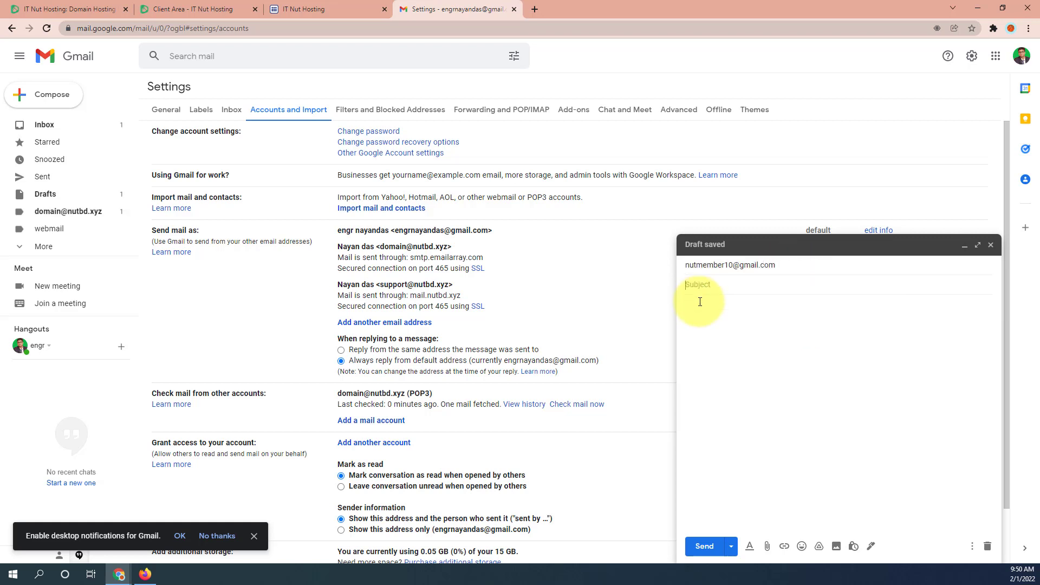
{"action": "type", "text": "sdvbdvgb"}
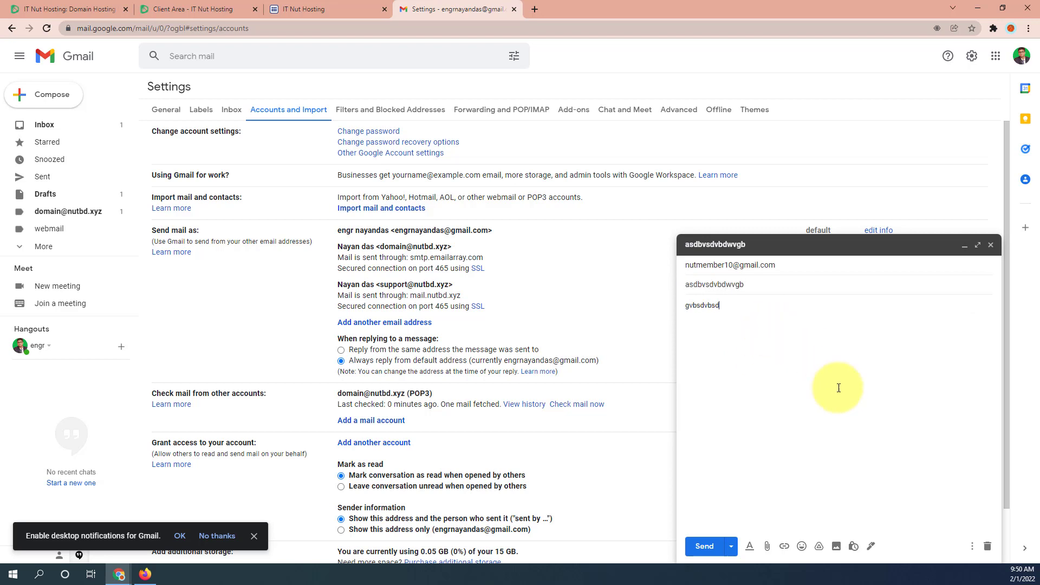
{"action": "left_click", "coordinate": [705, 547]}
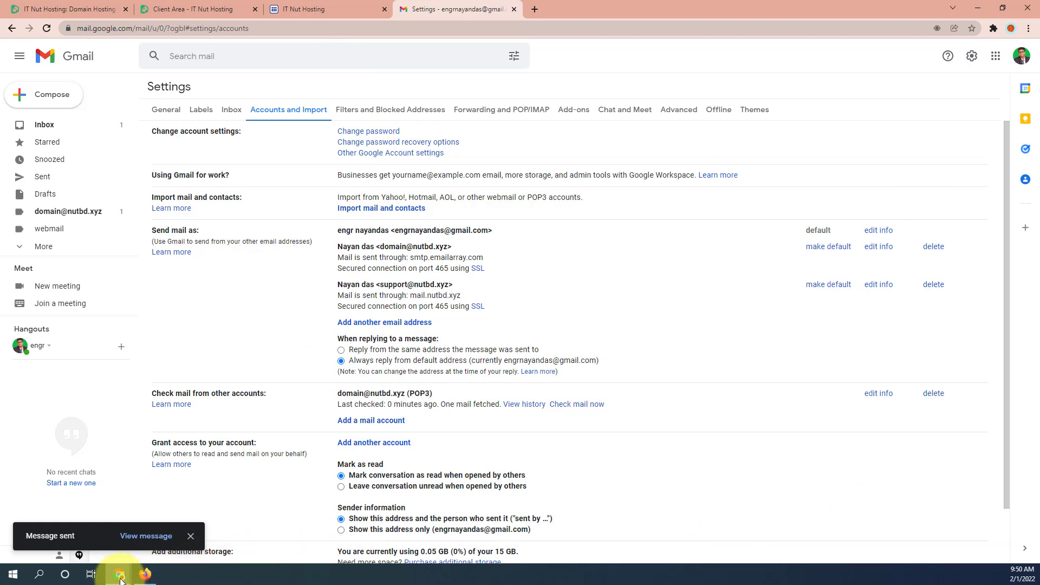
{"action": "left_click", "coordinate": [150, 575]}
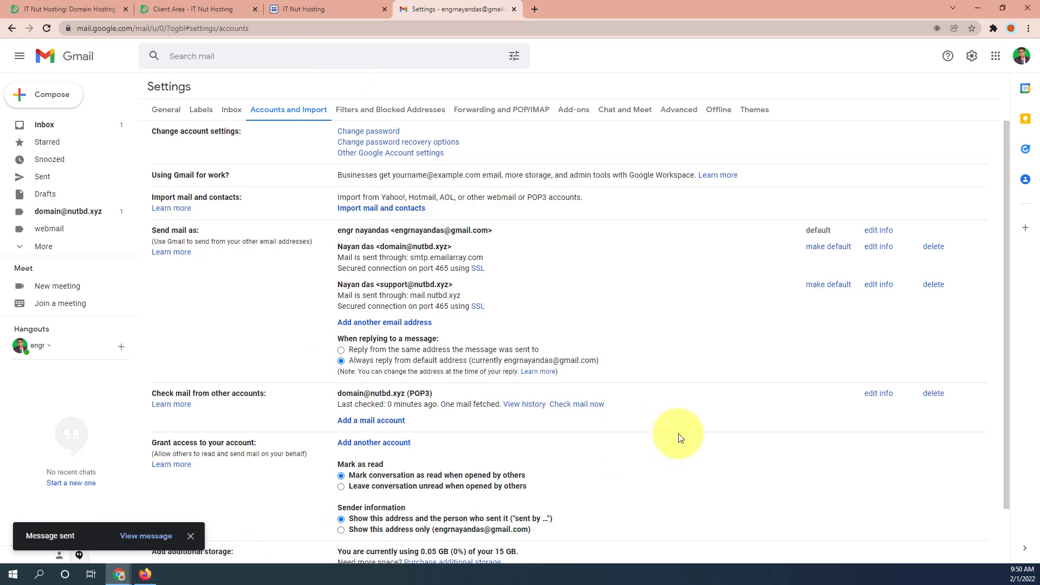